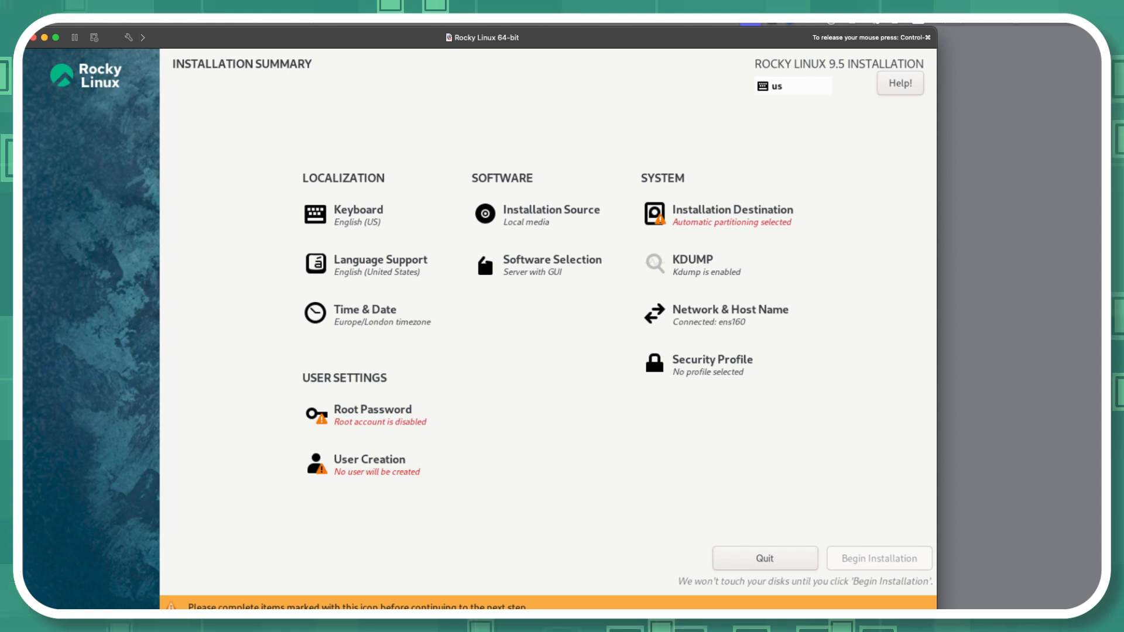
# Step: Accept the 20 GiB VMware Virtual NVMe Disk with automatic partitioning and keep Server with GUI as the base environment
pyautogui.click(719, 215)
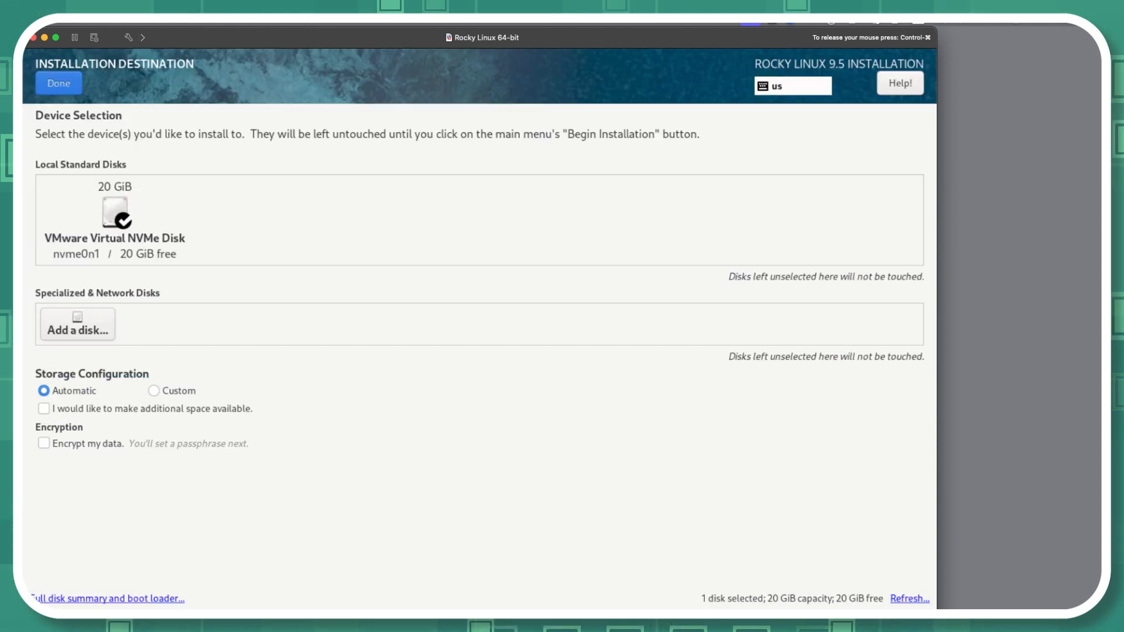
pyautogui.click(58, 83)
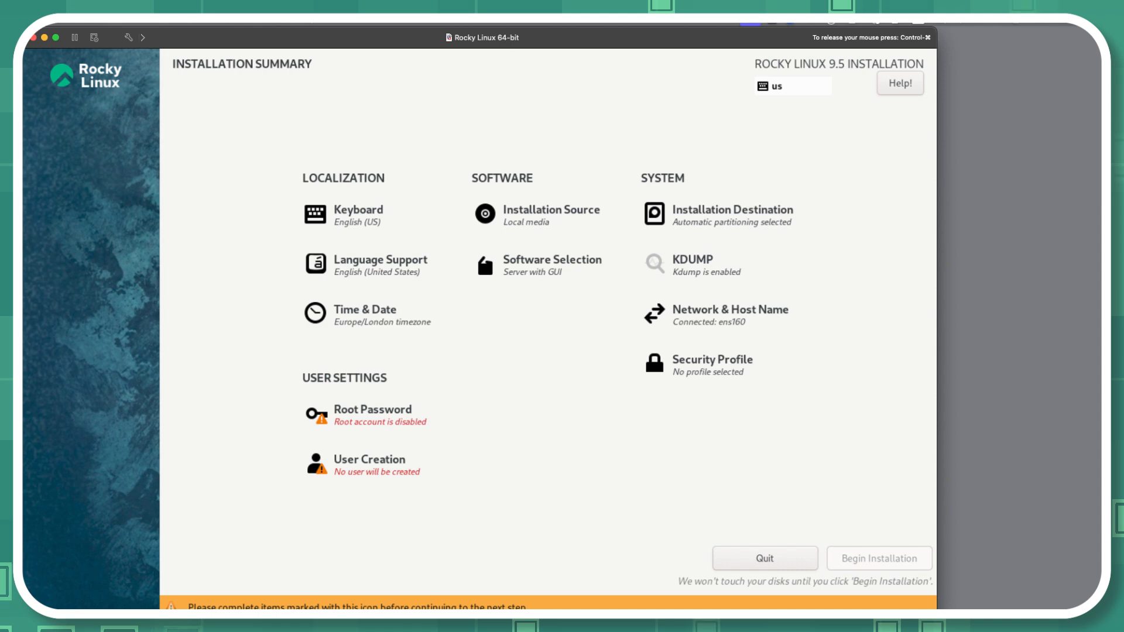
pyautogui.click(552, 263)
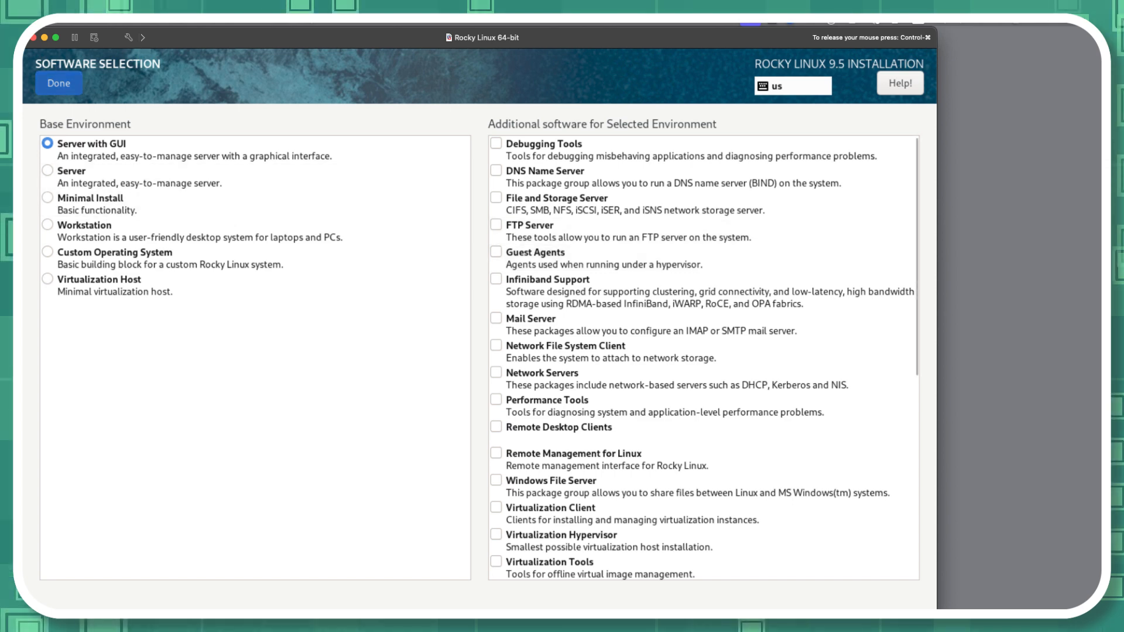
pyautogui.click(58, 83)
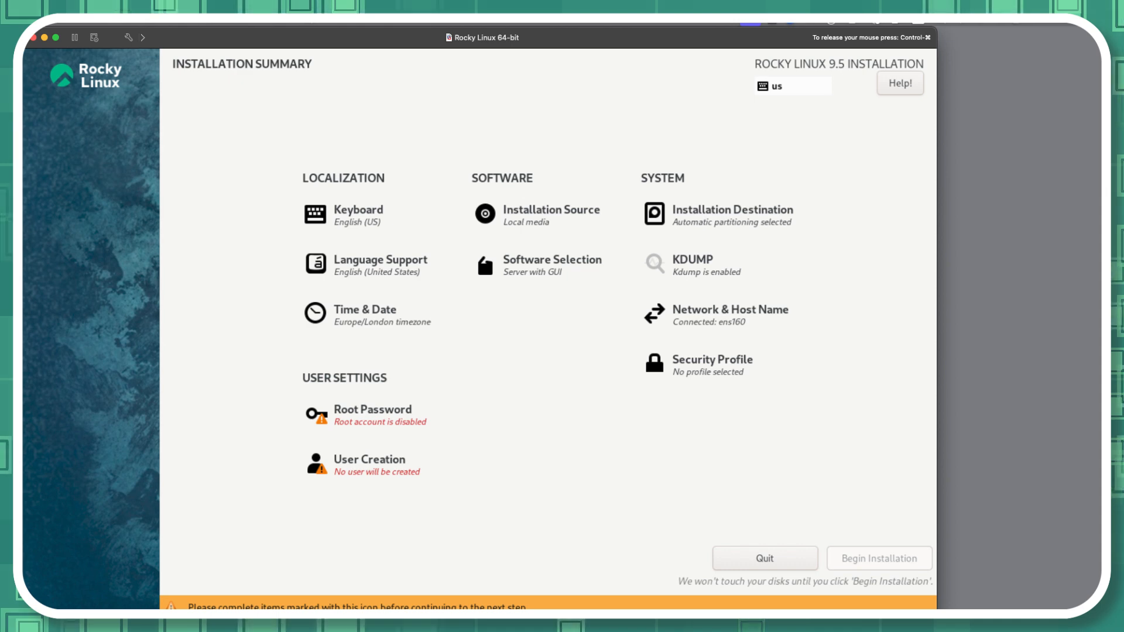
# Step: Enter and confirm the root password, lock the root account and accept the root settings
pyautogui.click(372, 415)
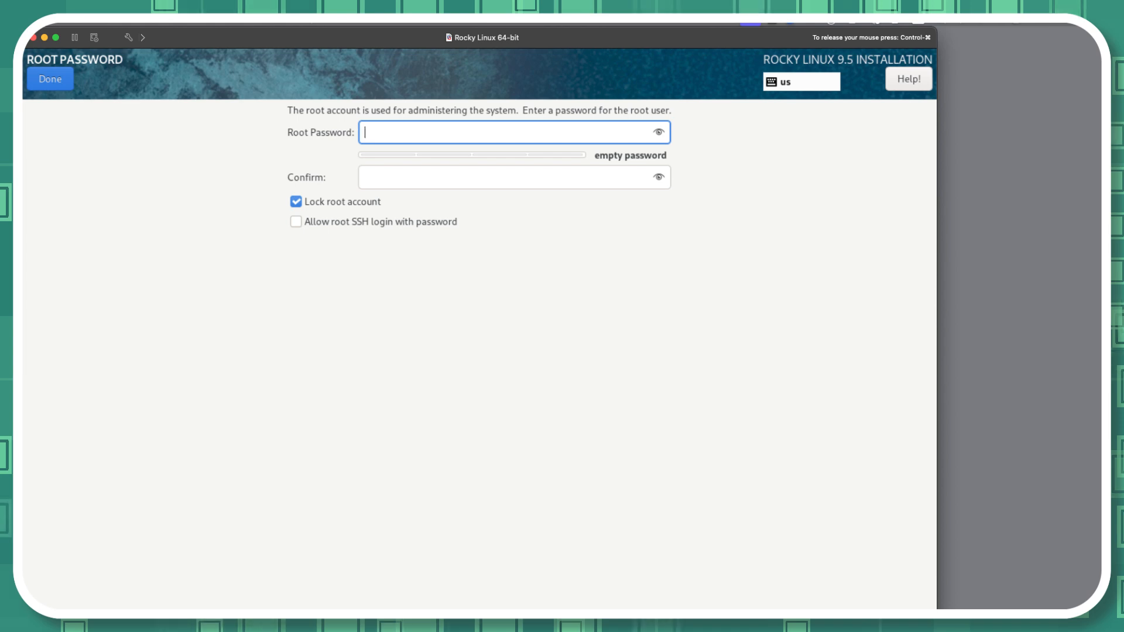
pyautogui.write('••••••••')
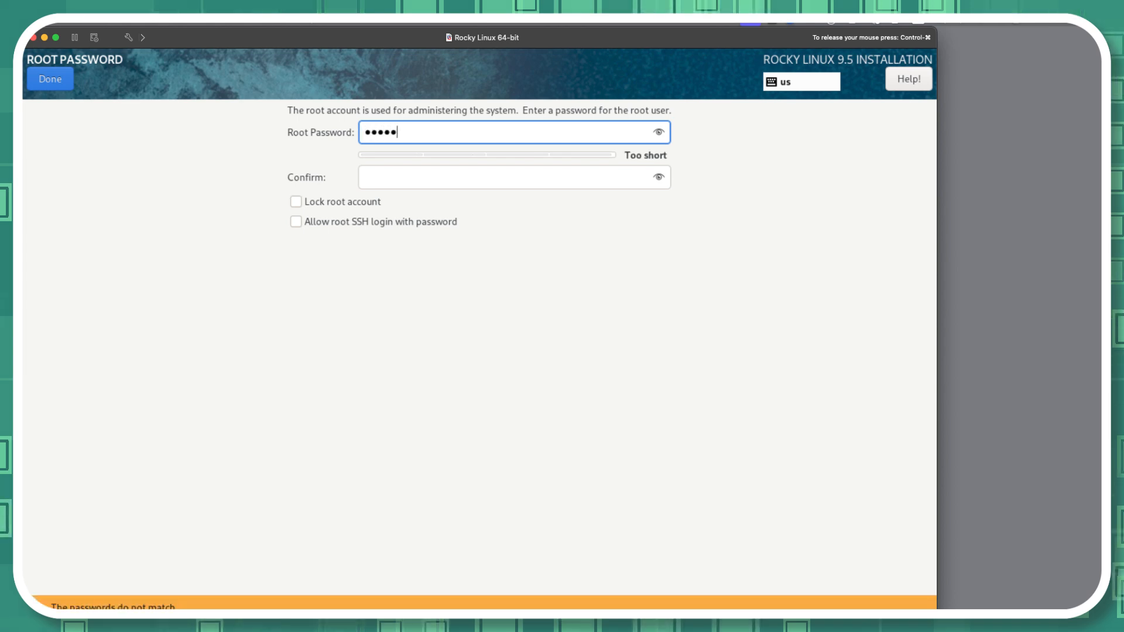
pyautogui.write('•')
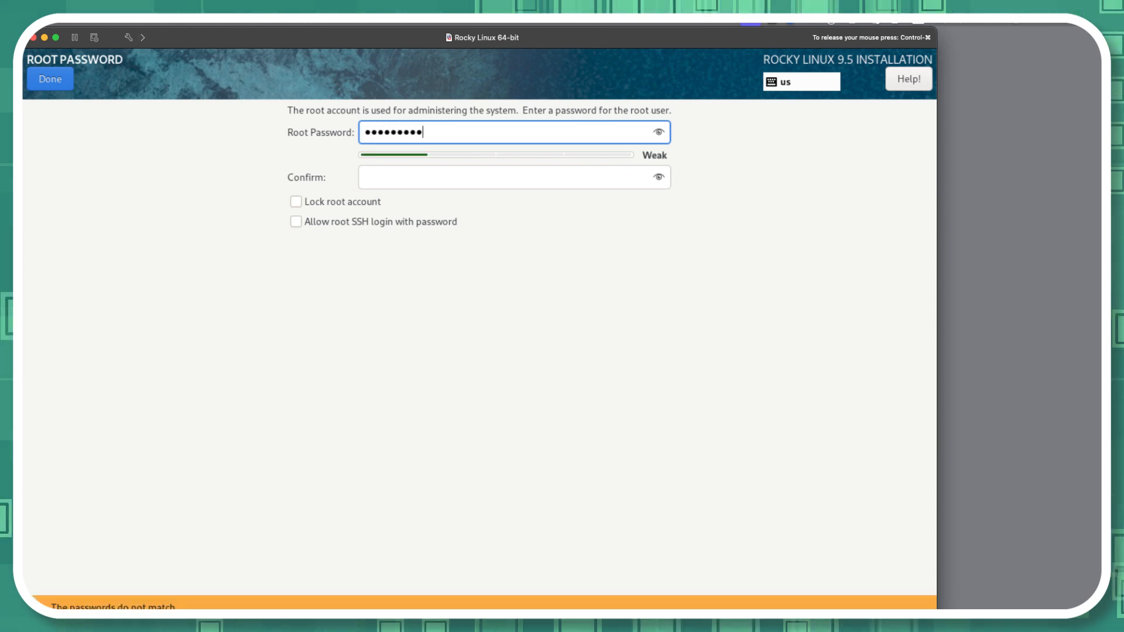
pyautogui.press('Tab')
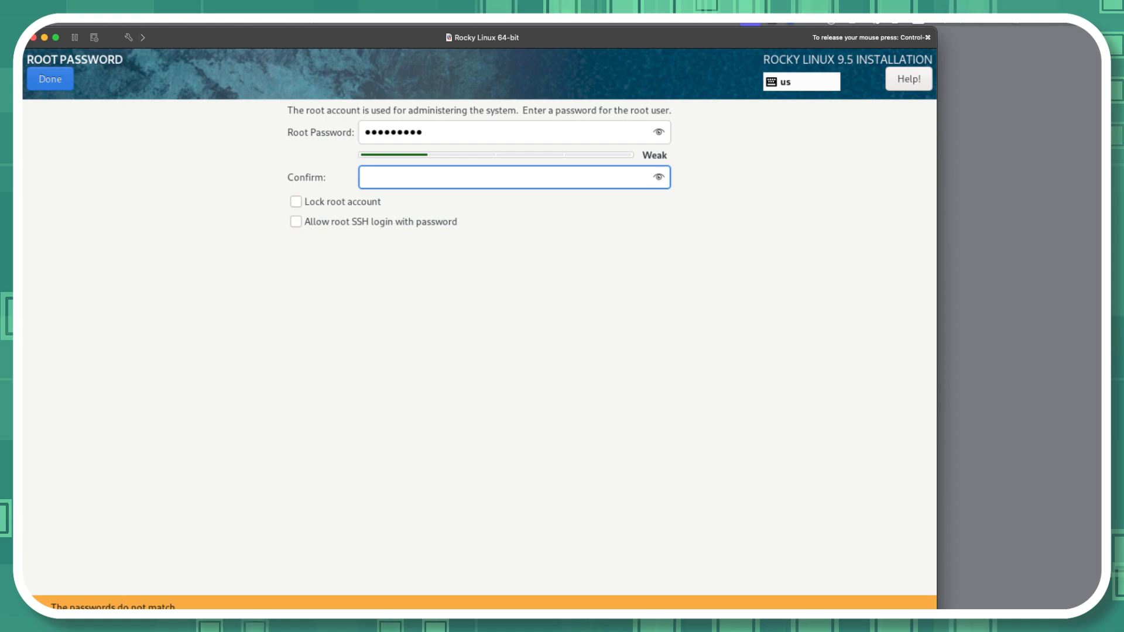
pyautogui.write('•••••••••')
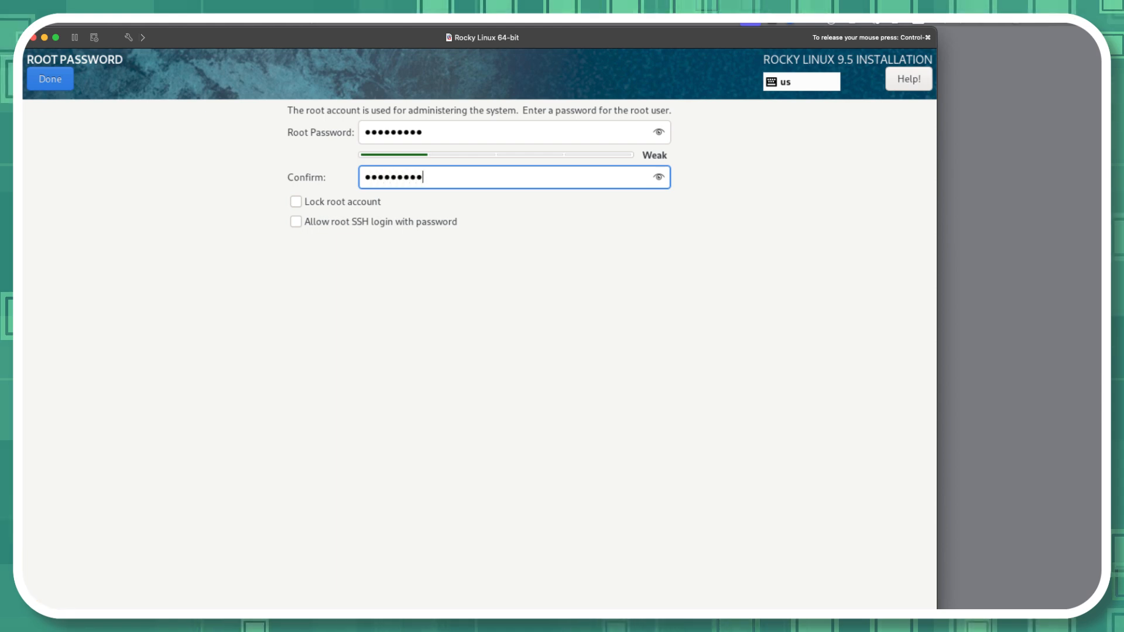
pyautogui.press('Tab')
pyautogui.press('space')
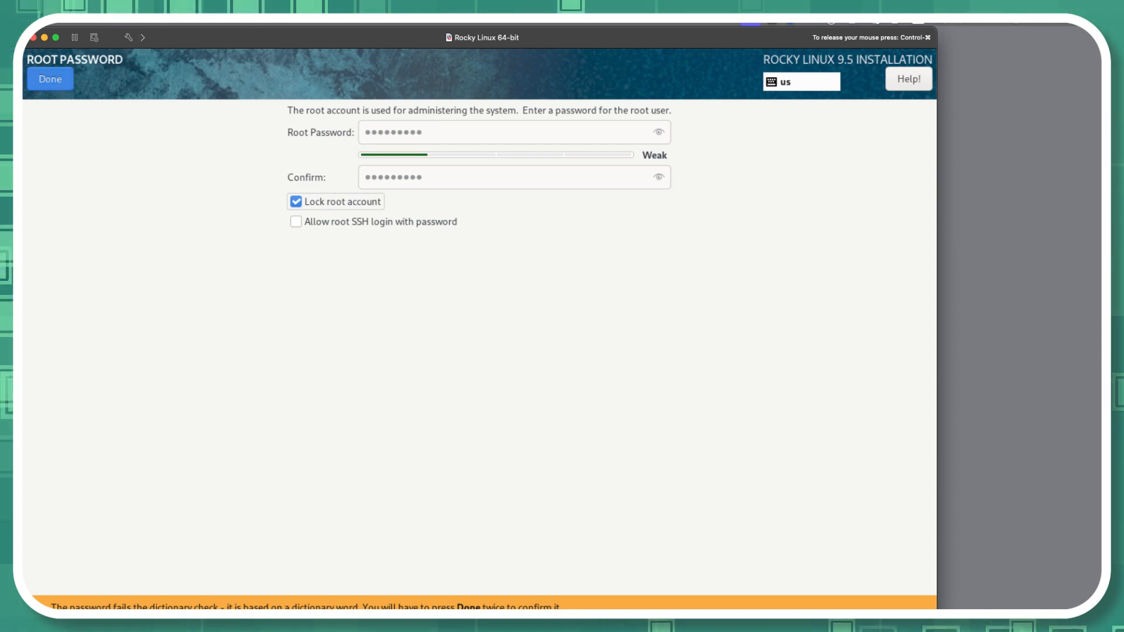
pyautogui.click(50, 79)
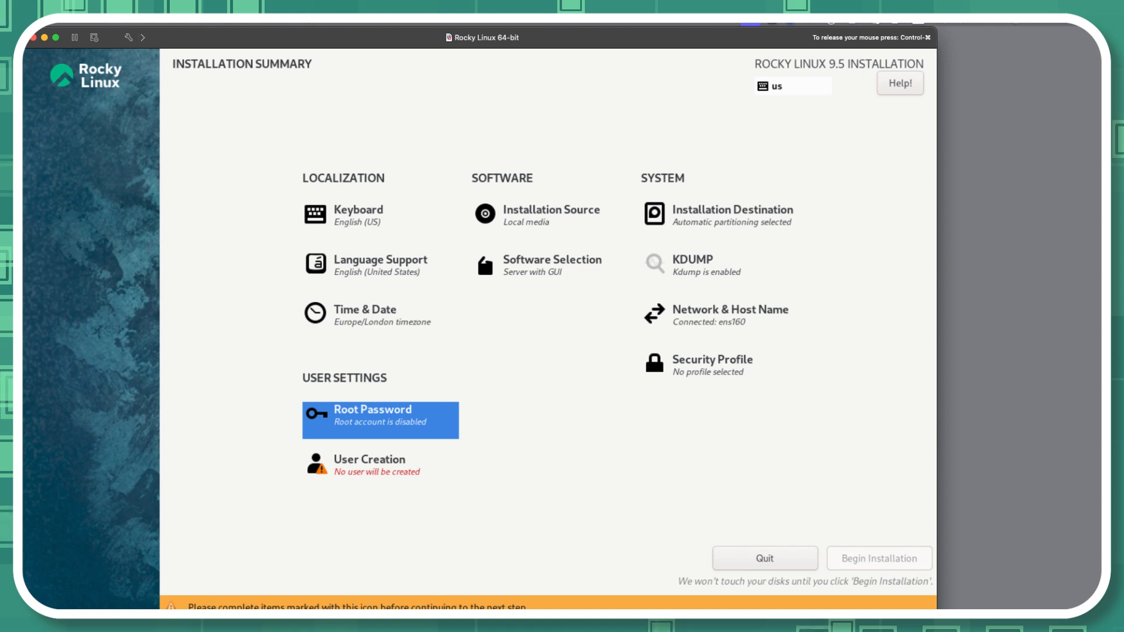
# Step: Start creating a user account with the user name tux and make it an administrator
pyautogui.click(370, 465)
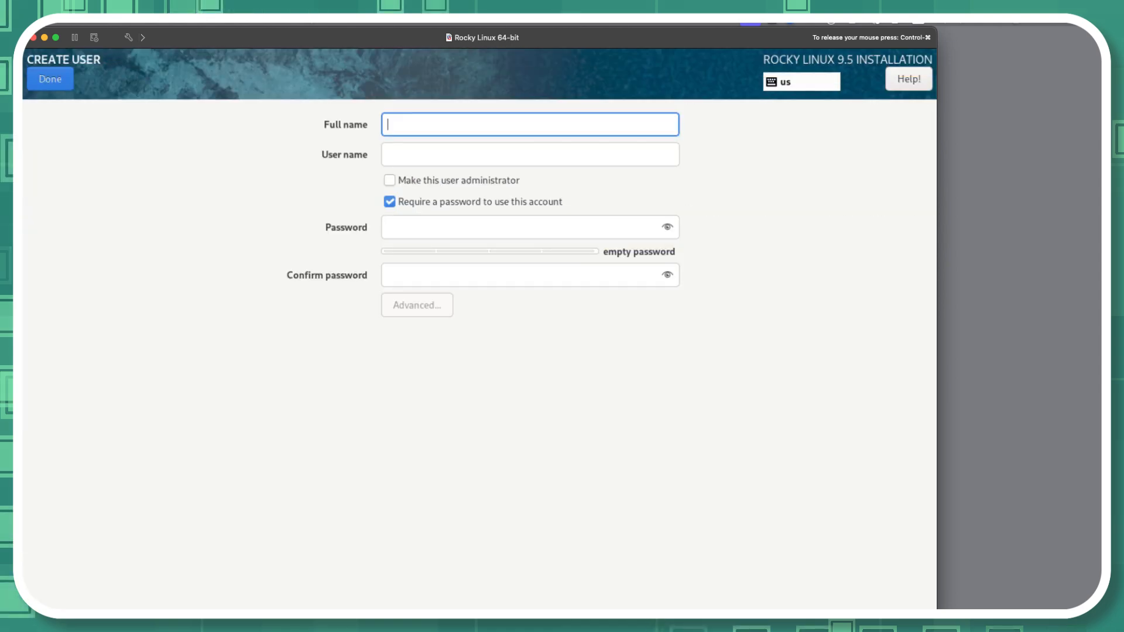
pyautogui.click(529, 155)
pyautogui.write('tux')
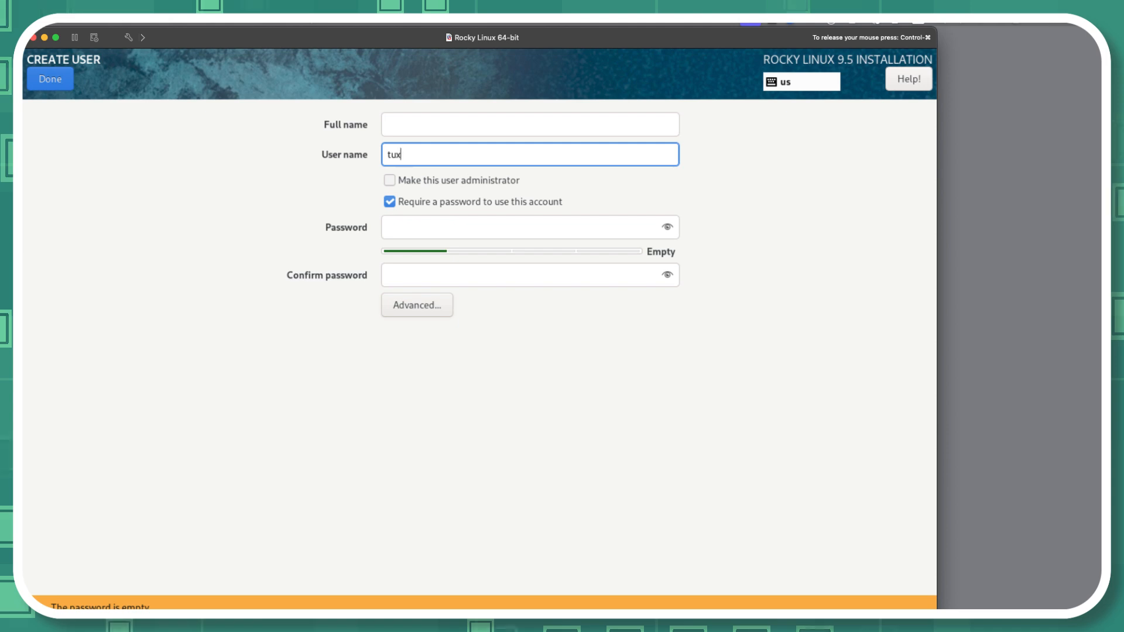
pyautogui.press('Tab')
pyautogui.press('space')
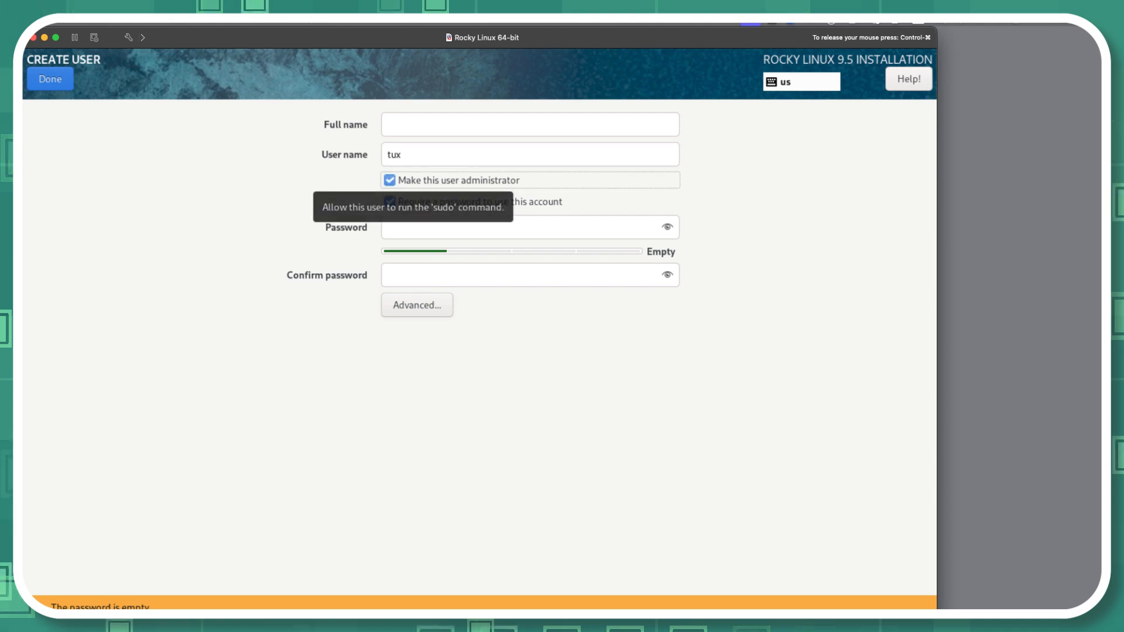
# Step: Enter and confirm the password for the new tux account and accept it despite its weakness
pyautogui.click(457, 228)
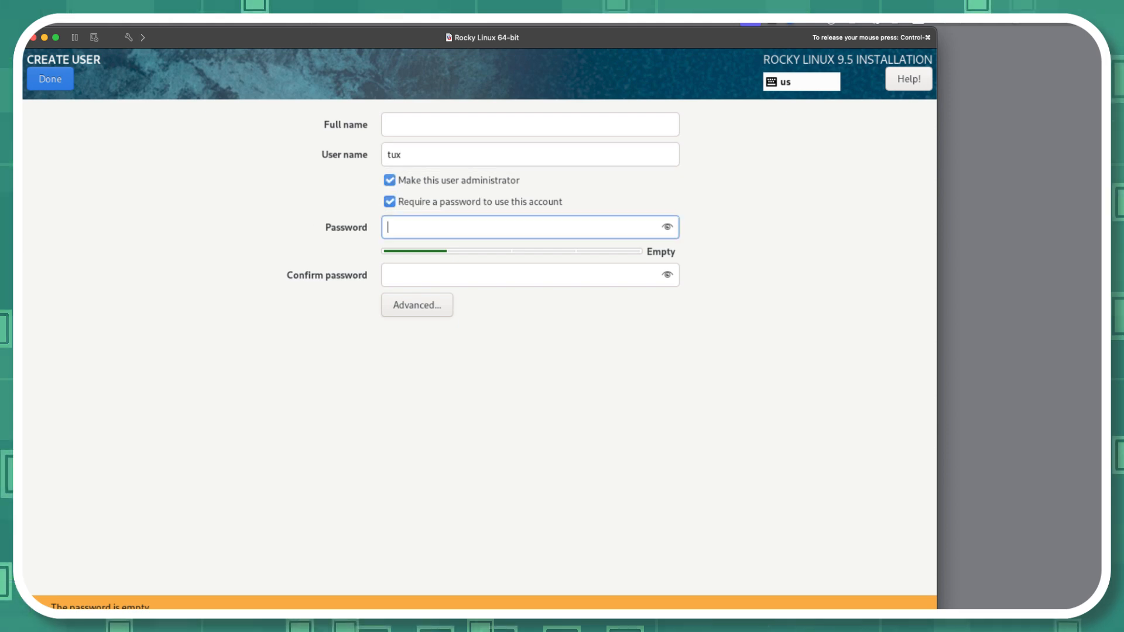
pyautogui.write('•••••••••')
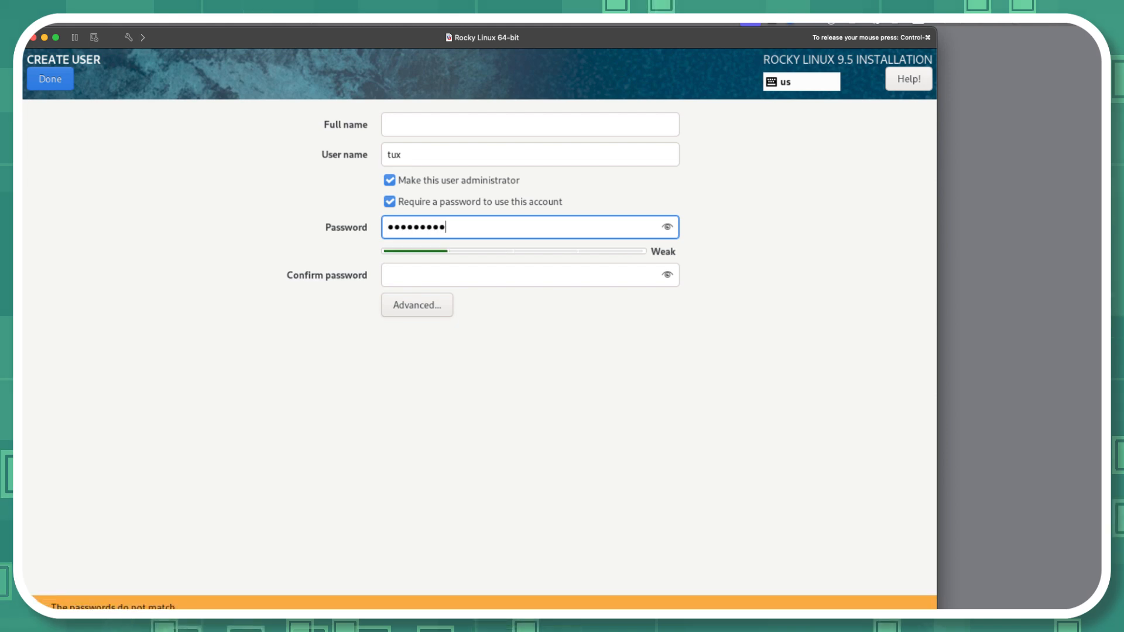
pyautogui.press('Tab')
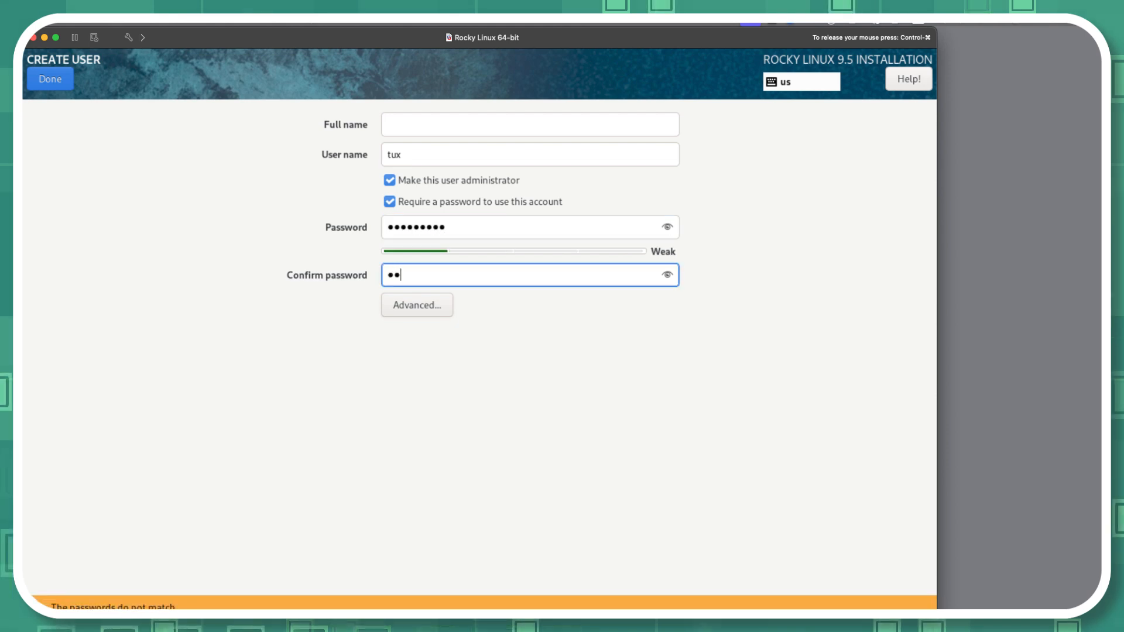
pyautogui.write('•••••••••')
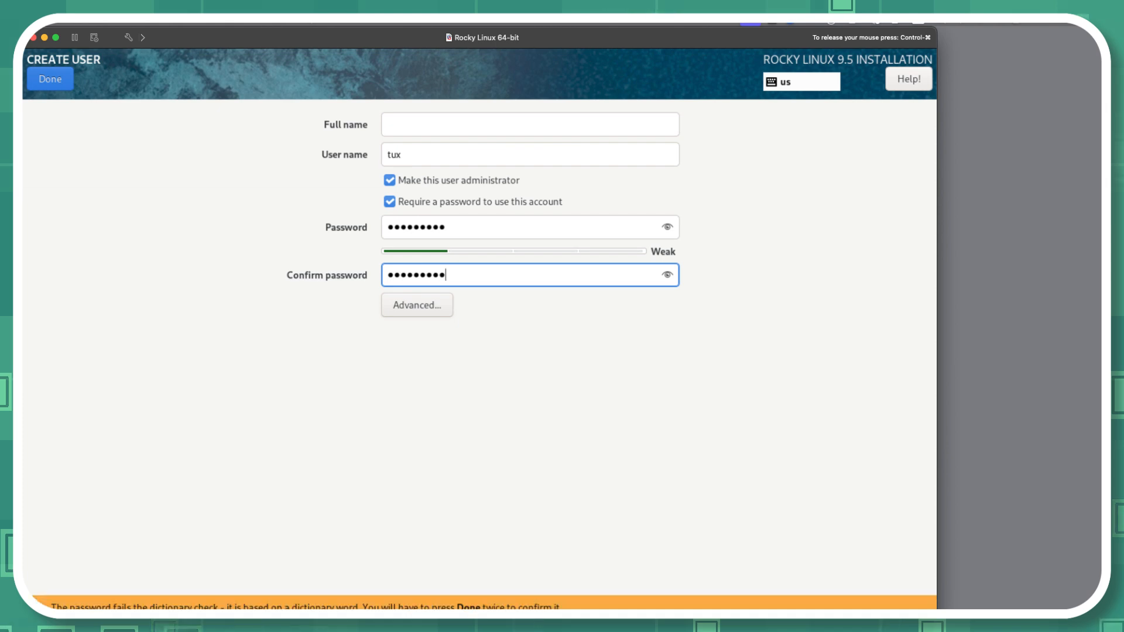
pyautogui.click(50, 79)
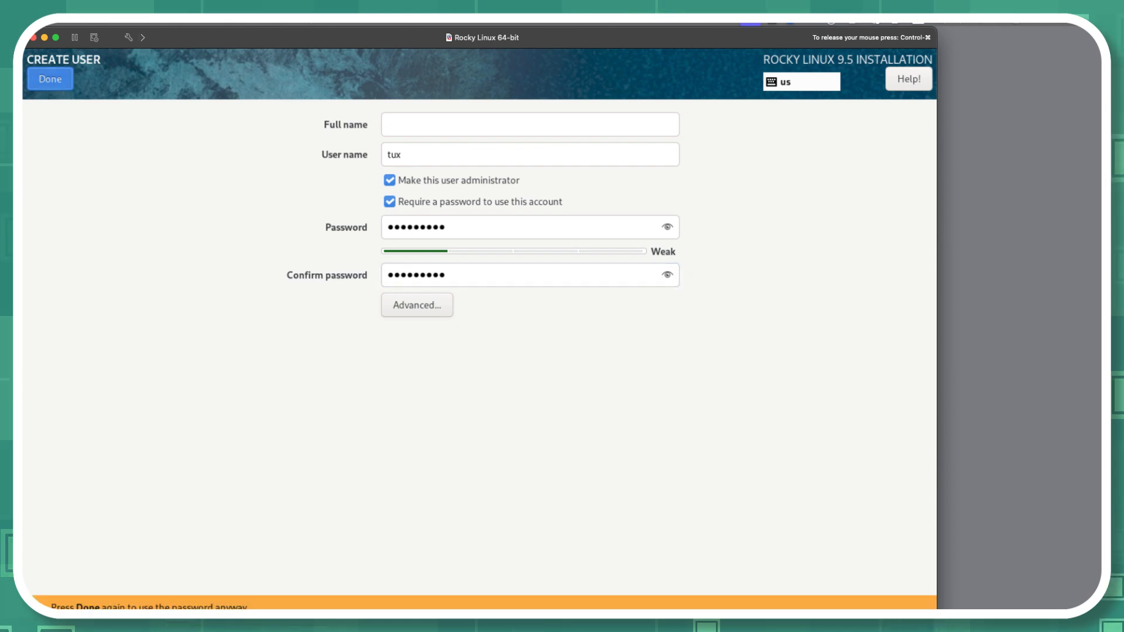
pyautogui.click(50, 80)
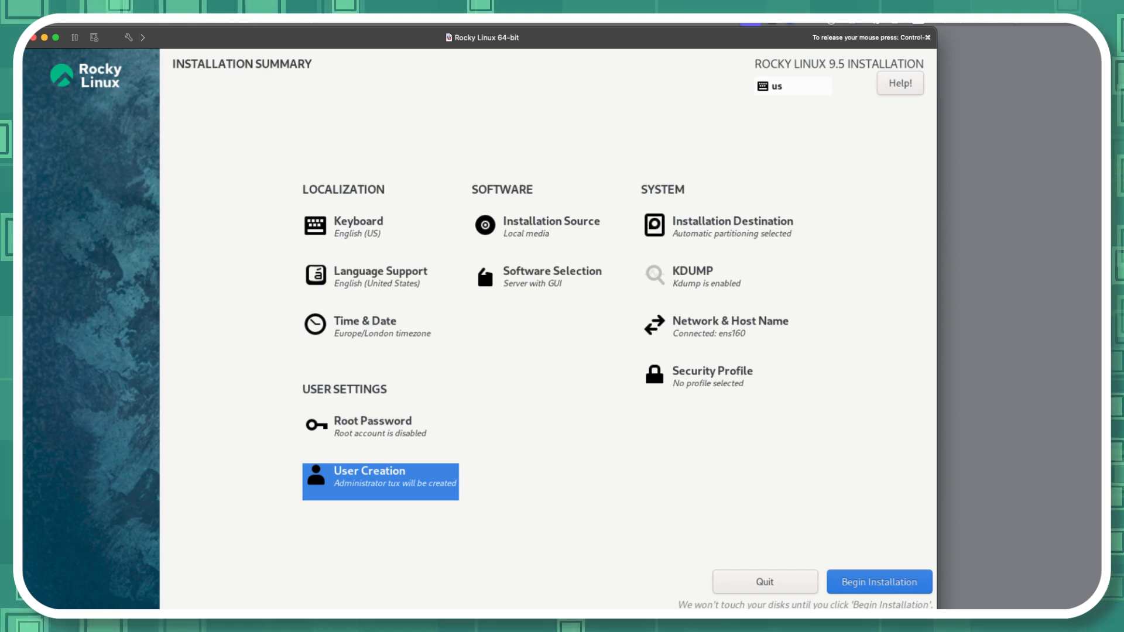
# Step: Enter rocky as the host name in the network and host name settings
pyautogui.click(730, 326)
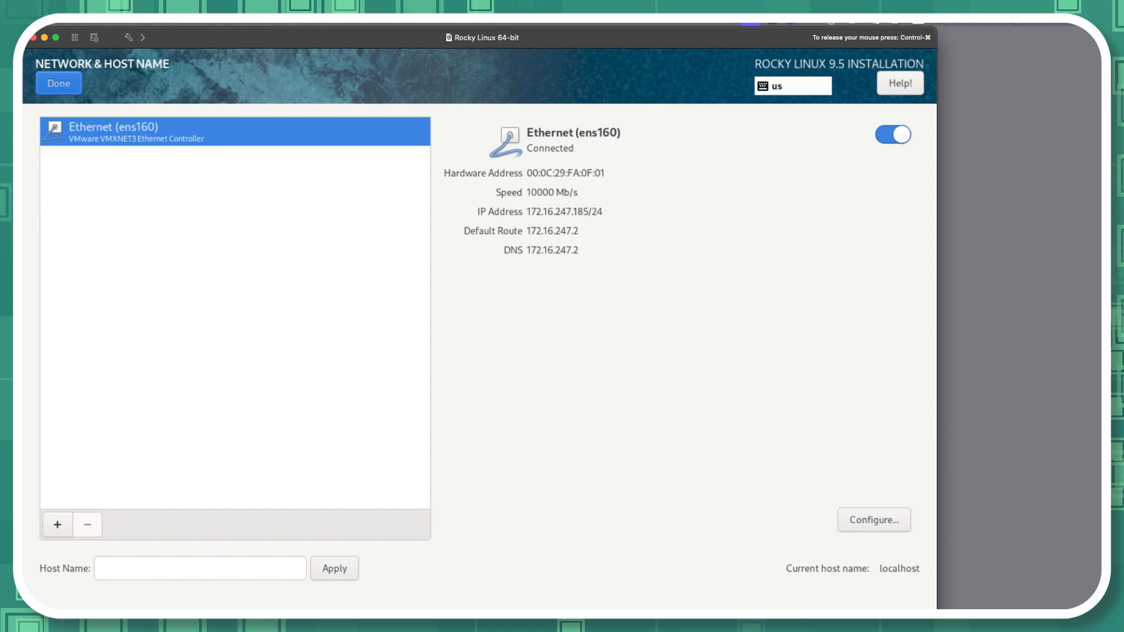
pyautogui.click(199, 568)
pyautogui.write('rocky')
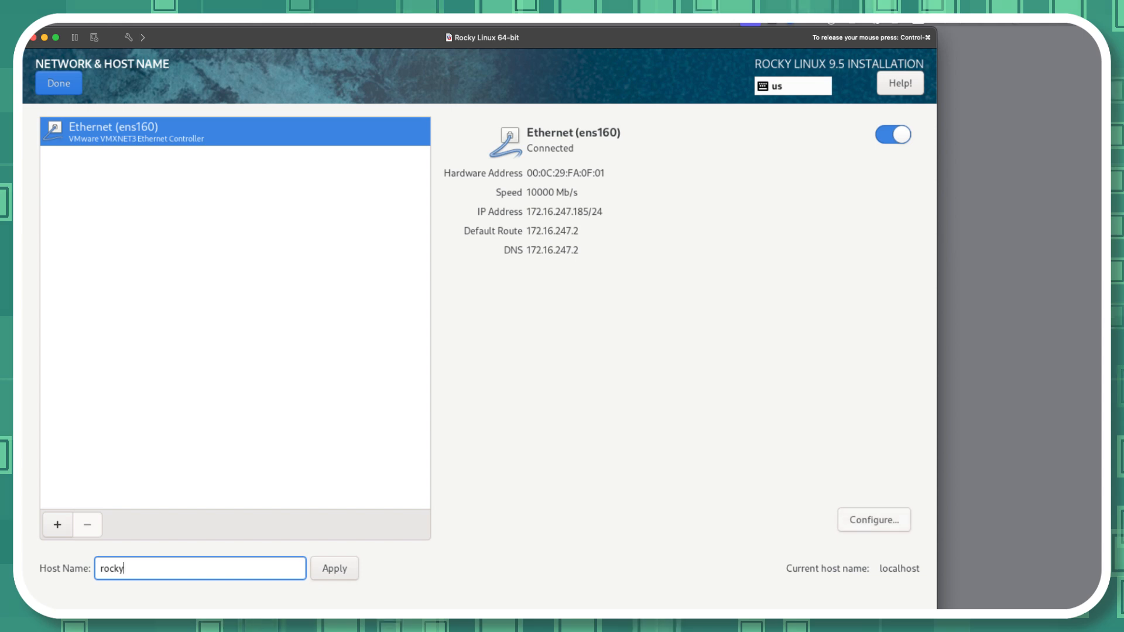
# Step: Check the general settings of the ens160 connection, save them and return to the installation summary
pyautogui.click(874, 520)
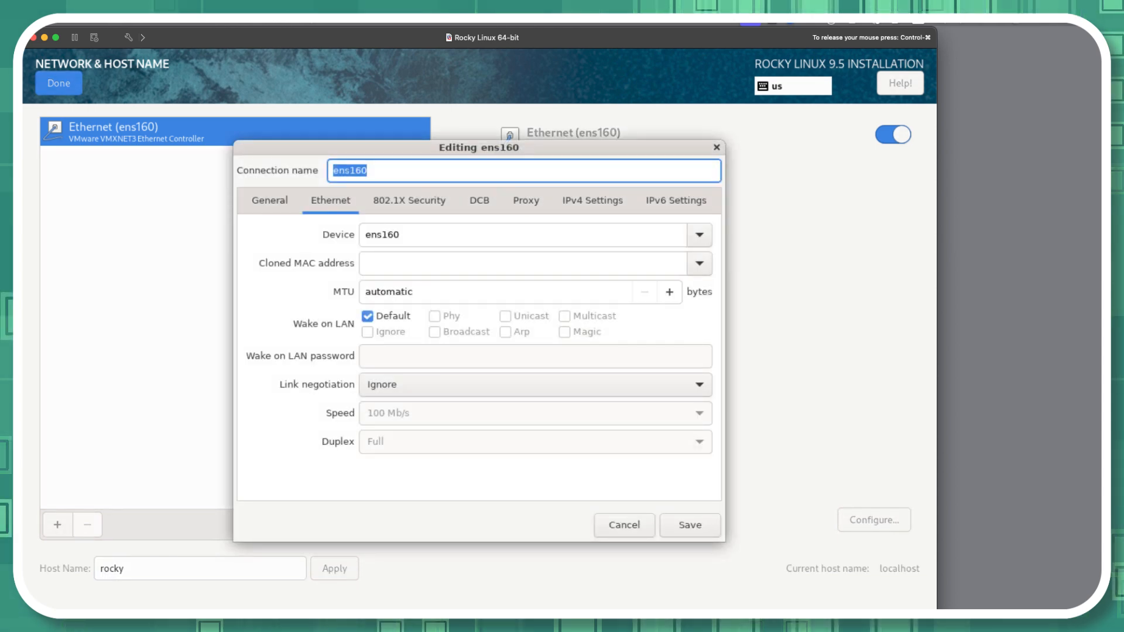
pyautogui.click(269, 200)
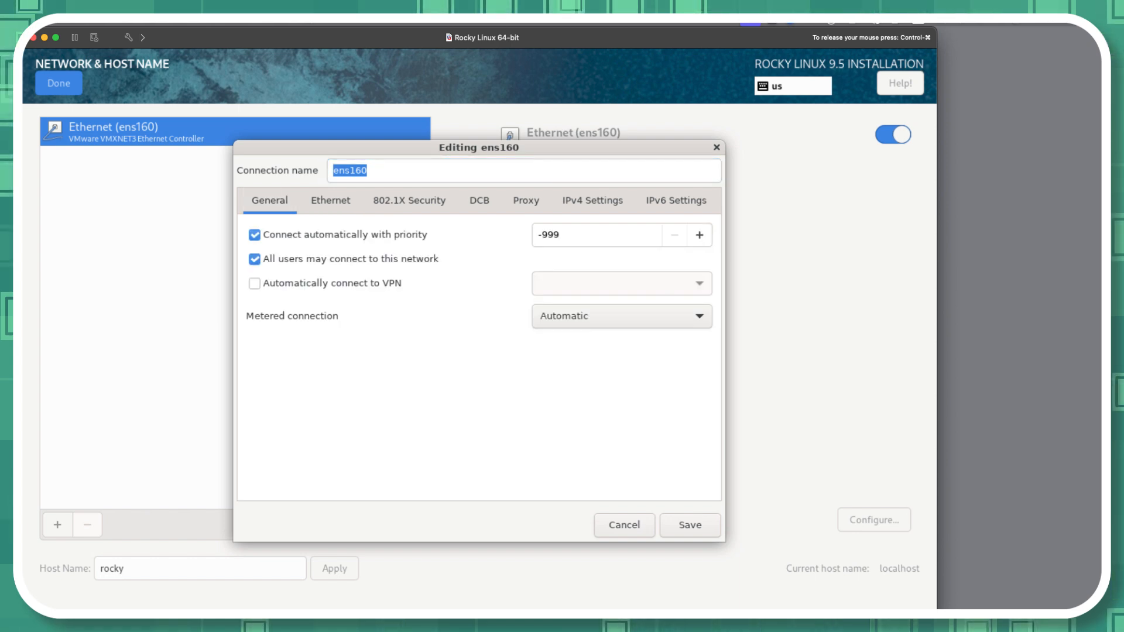
pyautogui.click(689, 524)
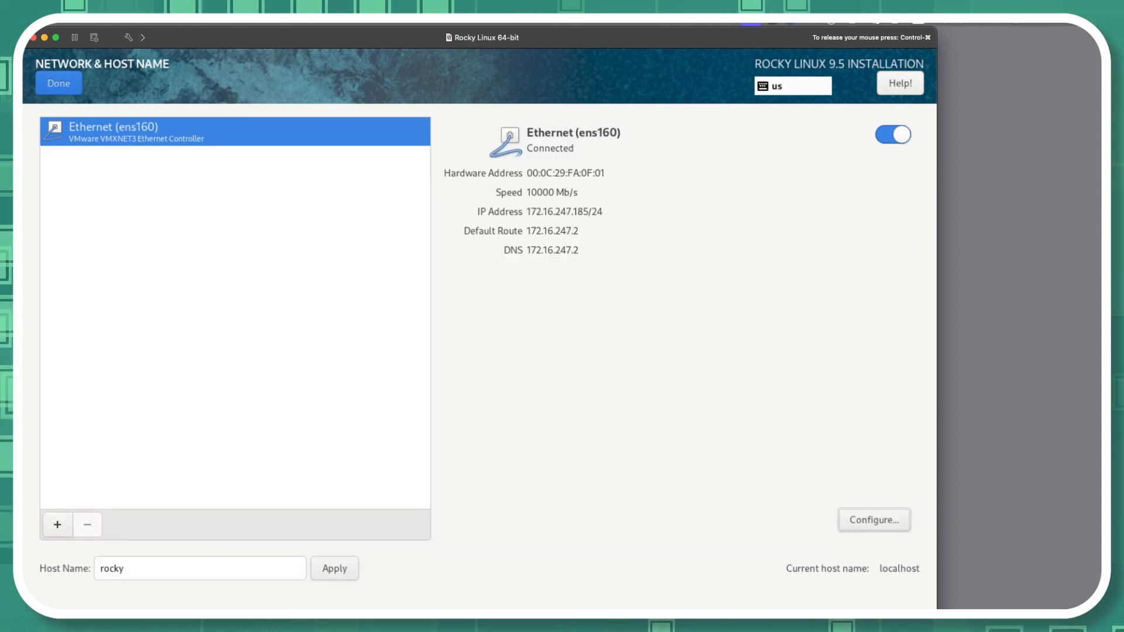
pyautogui.click(59, 83)
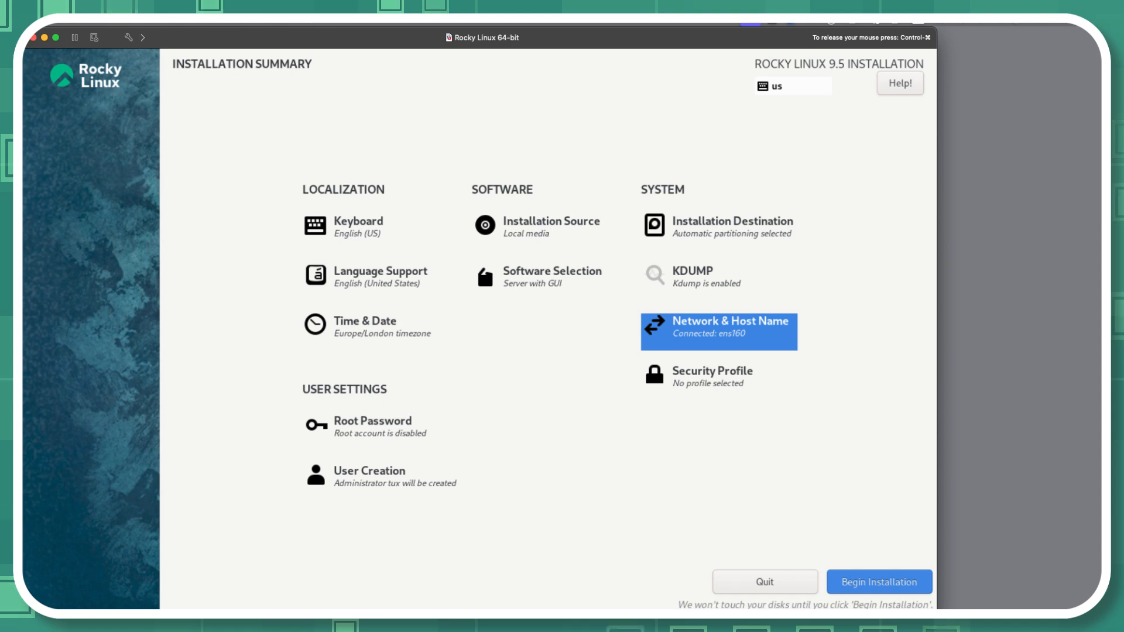
# Step: Run the Rocky Linux installation and reboot the system once it completes
pyautogui.click(879, 582)
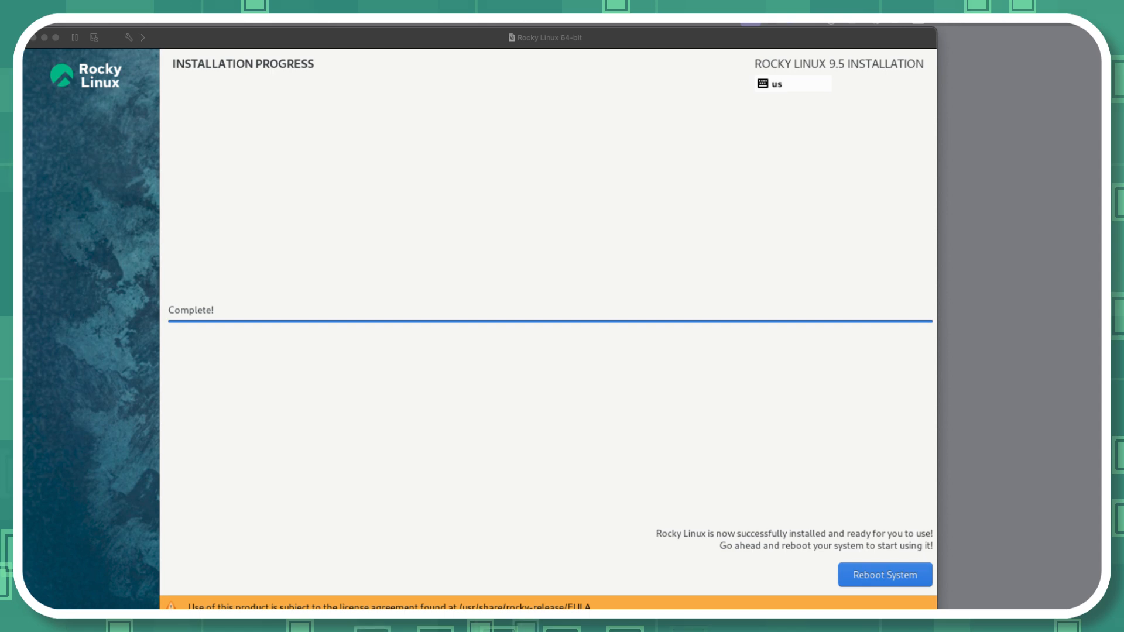
pyautogui.click(885, 576)
pyautogui.click(885, 575)
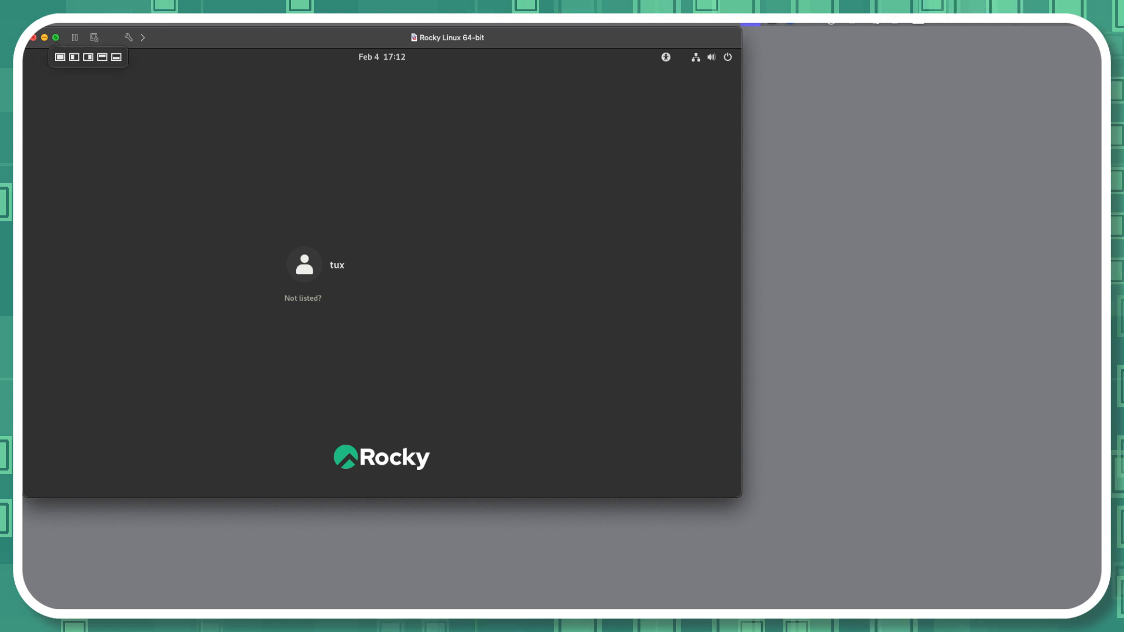
# Step: Enlarge the virtual machine window and log in as tux with the account password
pyautogui.click(55, 37)
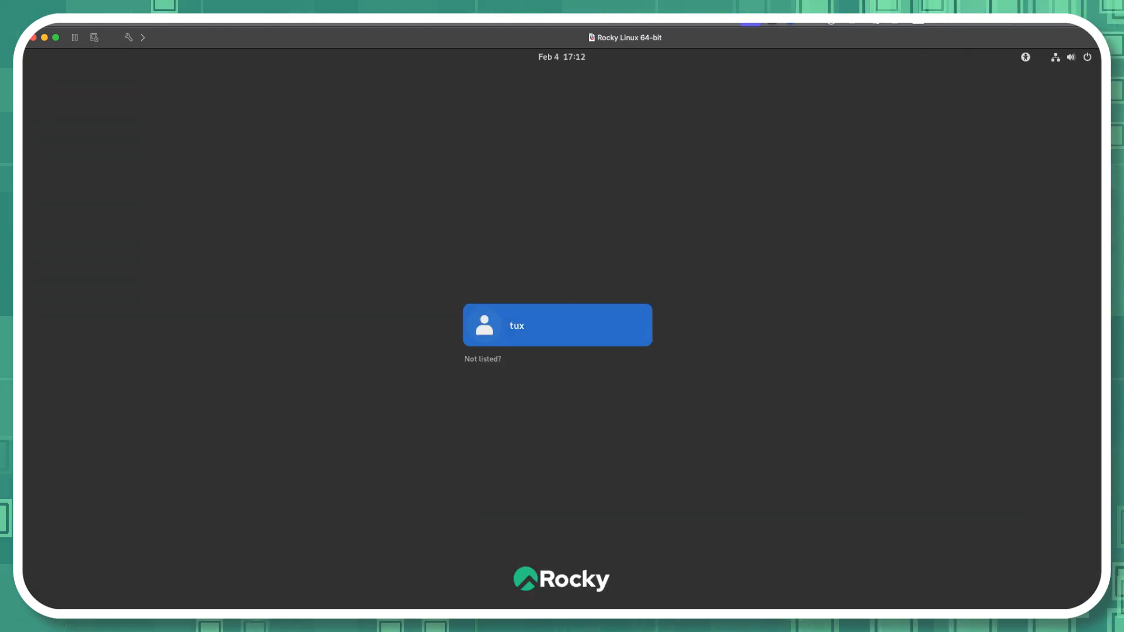
pyautogui.click(557, 326)
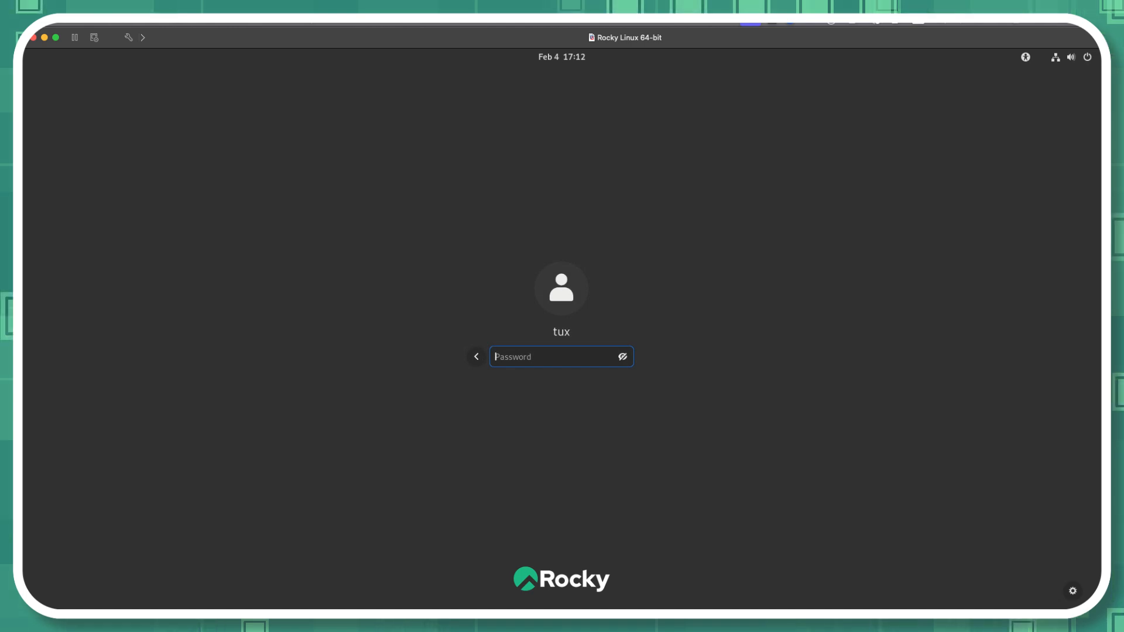
pyautogui.write('•••••••••')
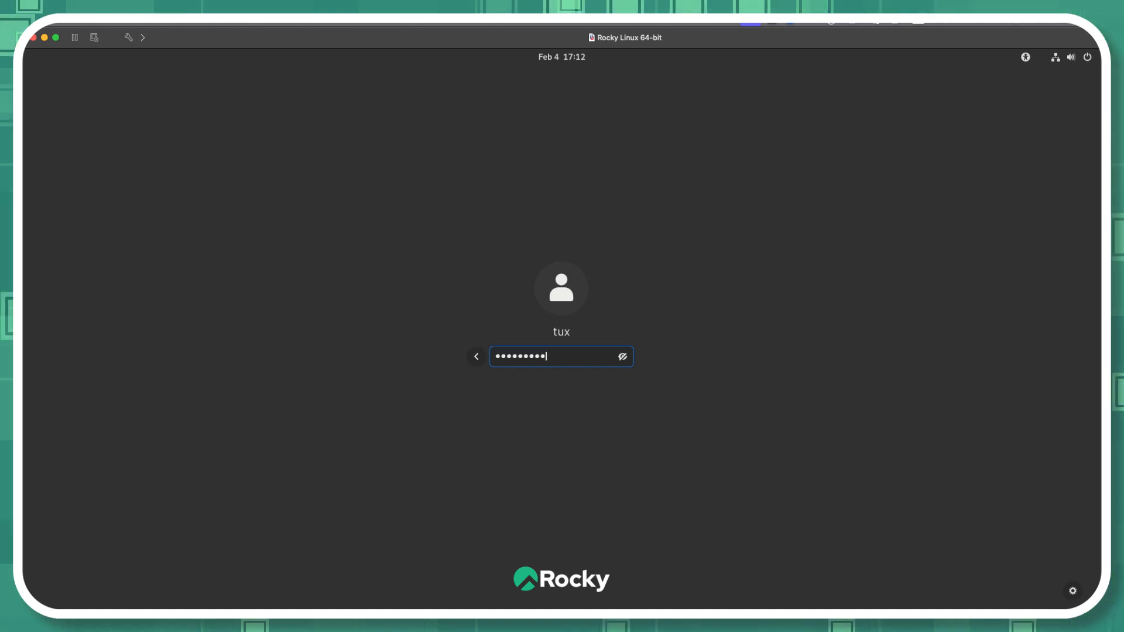
pyautogui.press('Return')
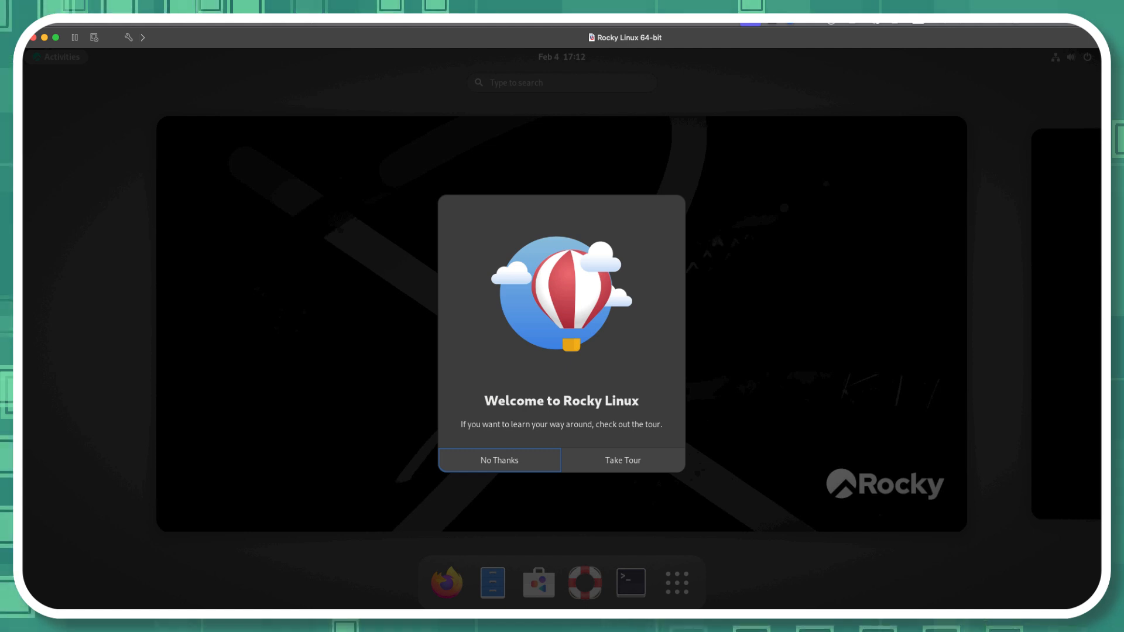
# Step: Decline the welcome tour and open a terminal window
pyautogui.click(499, 460)
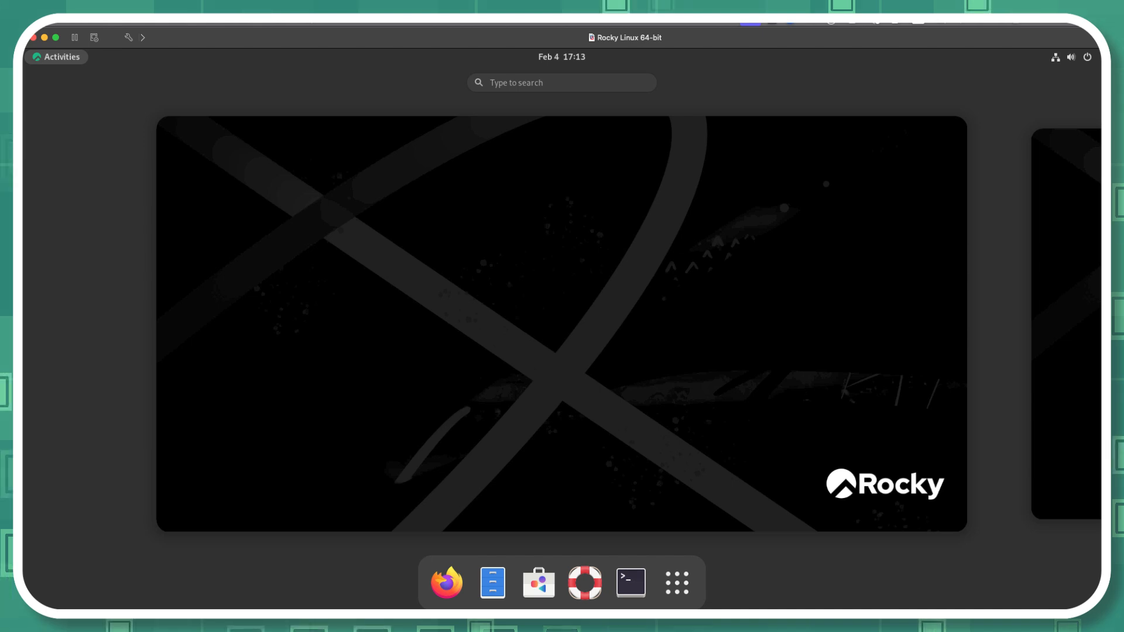
pyautogui.click(630, 582)
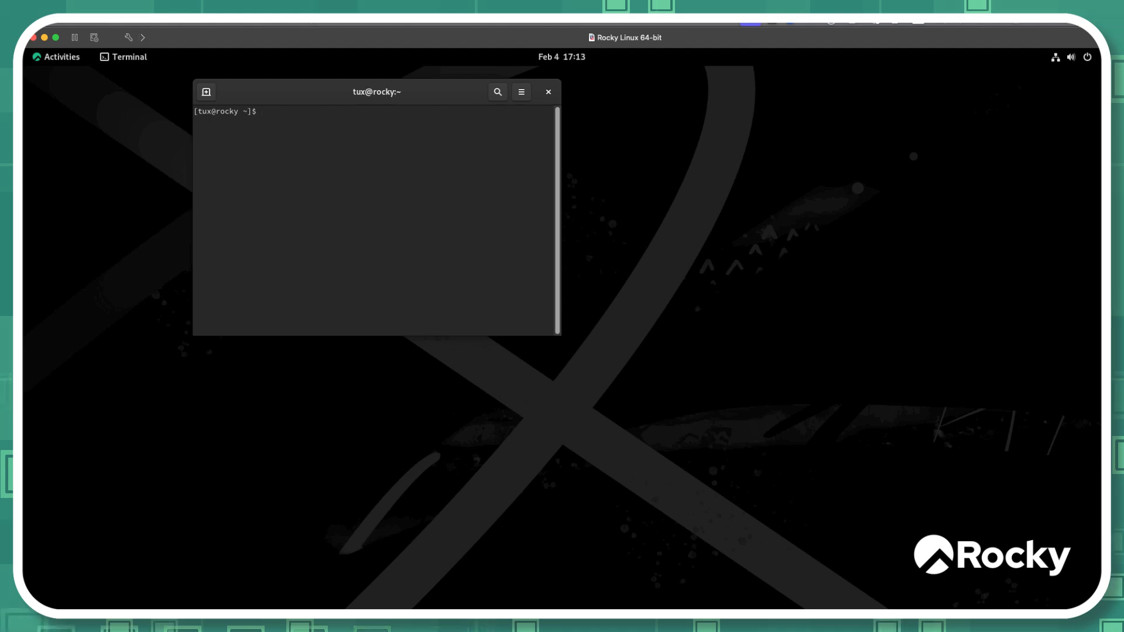
# Step: Enable a custom font in the terminal's Unnamed profile, set it to Monospace size 21 and close the preferences
pyautogui.click(521, 92)
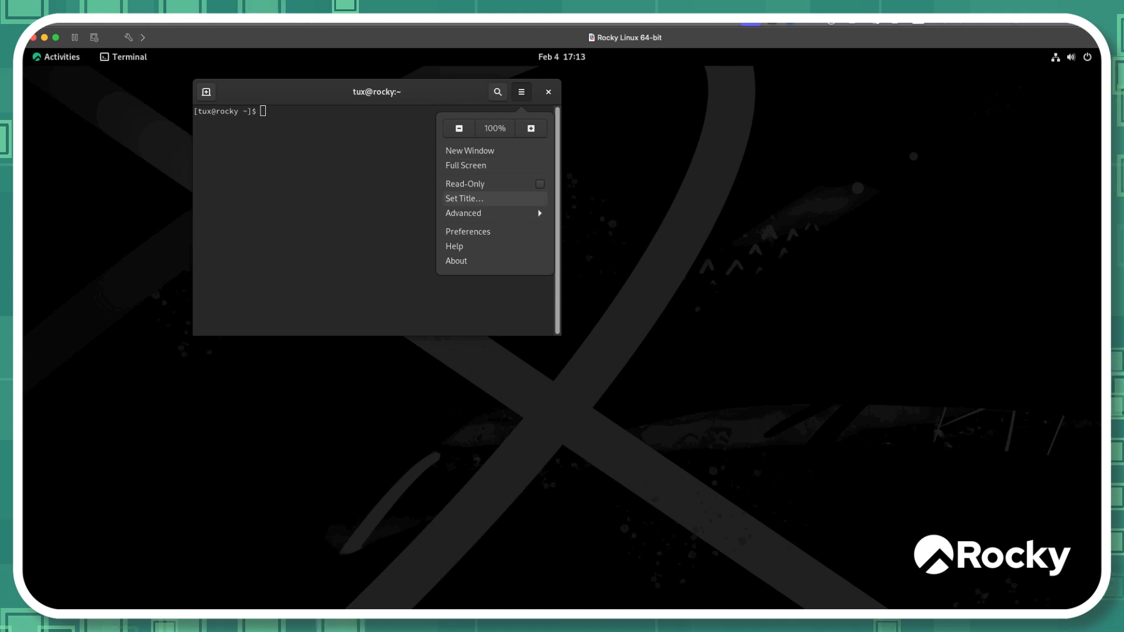
pyautogui.click(468, 231)
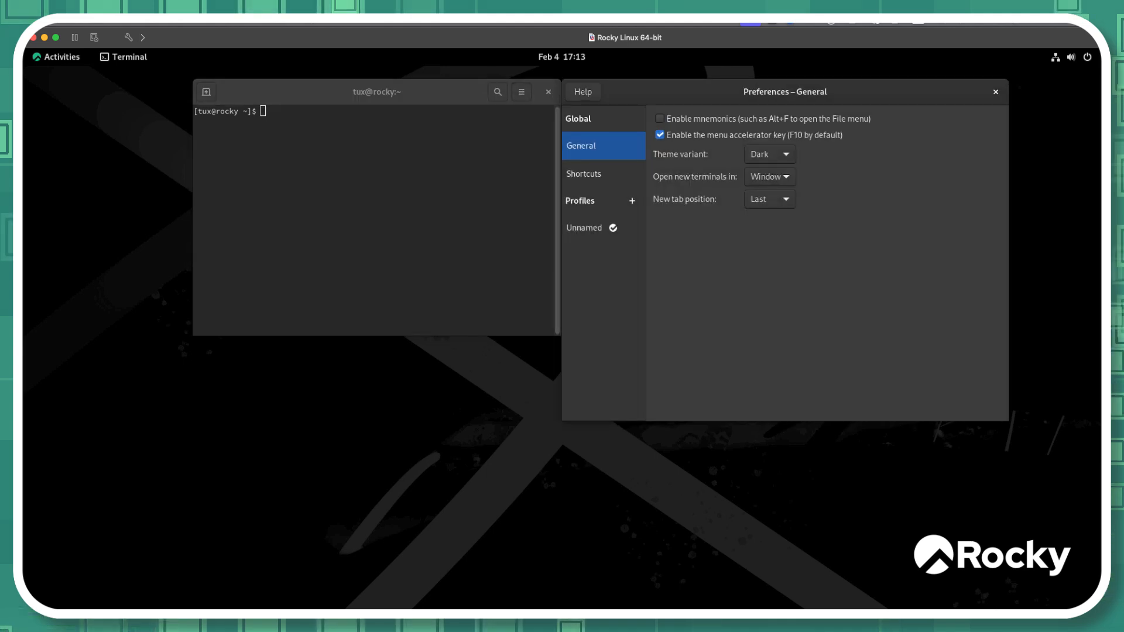
pyautogui.click(585, 228)
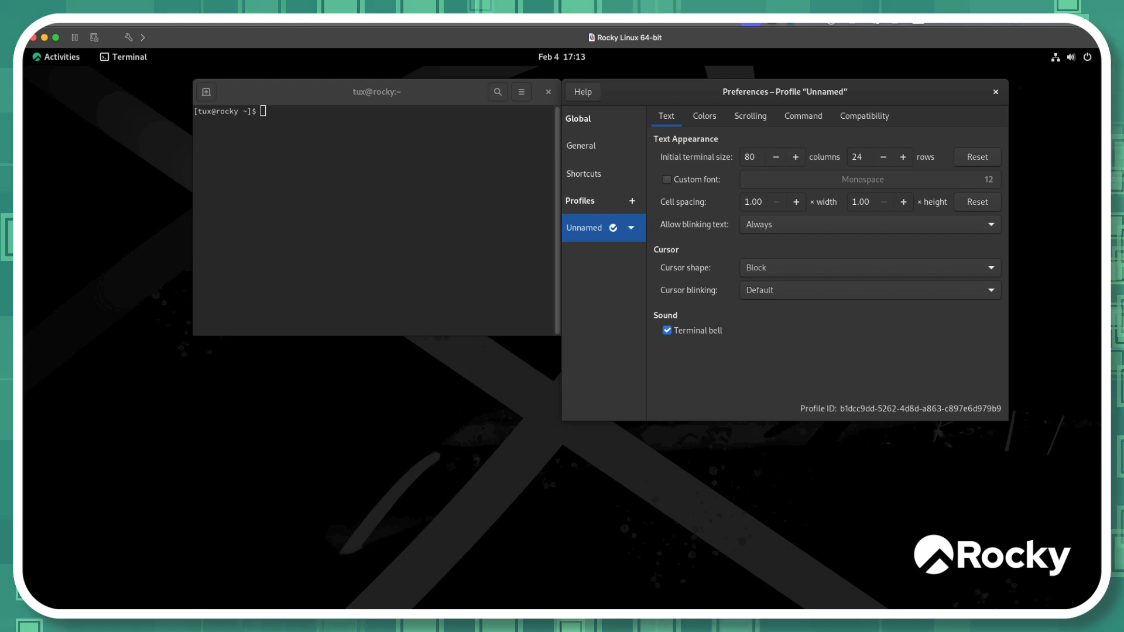
pyautogui.click(667, 180)
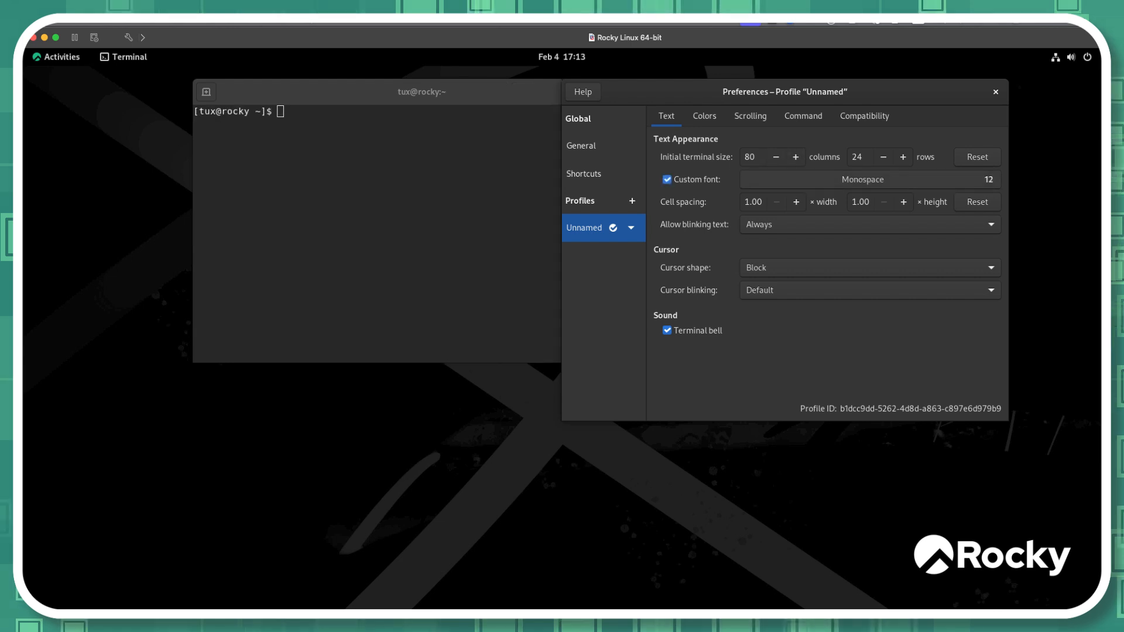
pyautogui.click(863, 179)
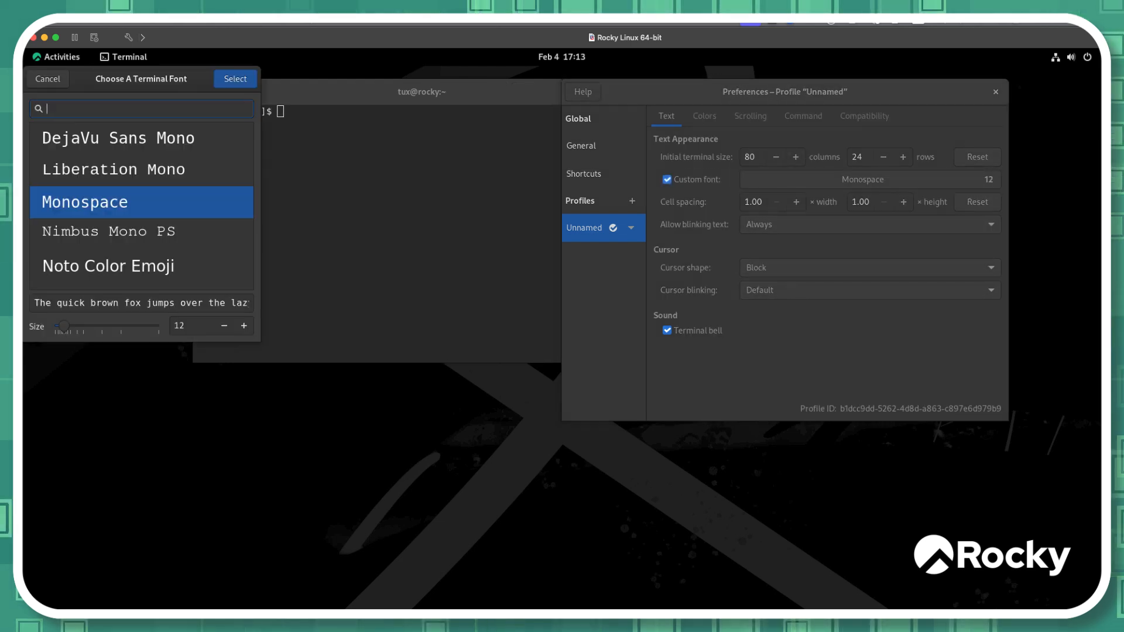
pyautogui.click(243, 326)
pyautogui.click(244, 326)
pyautogui.click(244, 326)
pyautogui.click(244, 326)
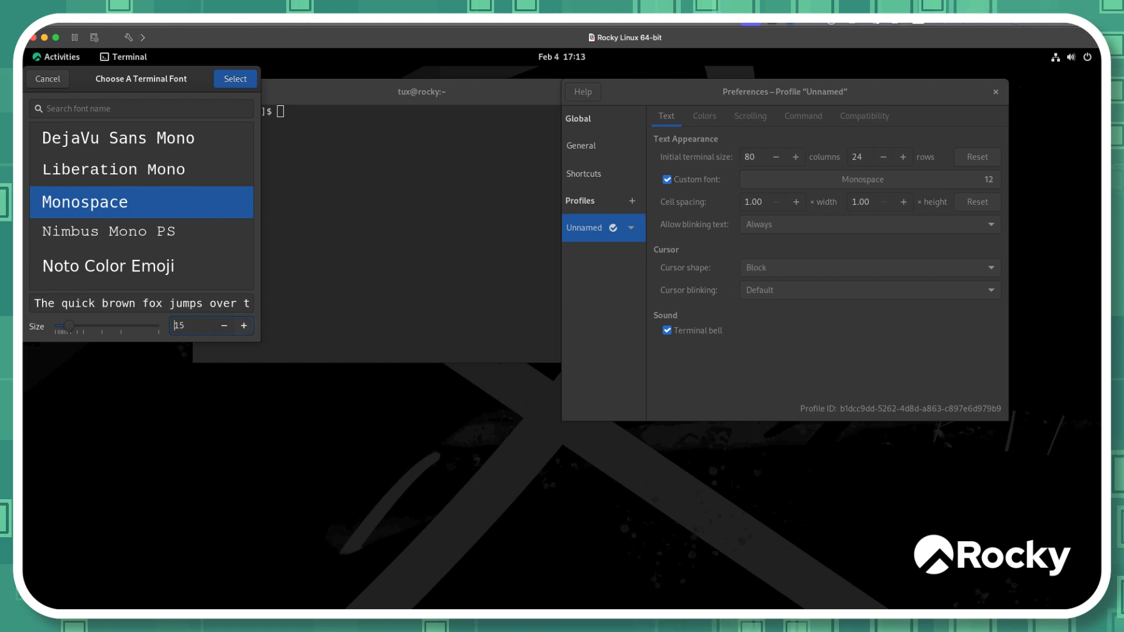
pyautogui.click(244, 326)
pyautogui.click(244, 326)
pyautogui.click(243, 326)
pyautogui.click(243, 326)
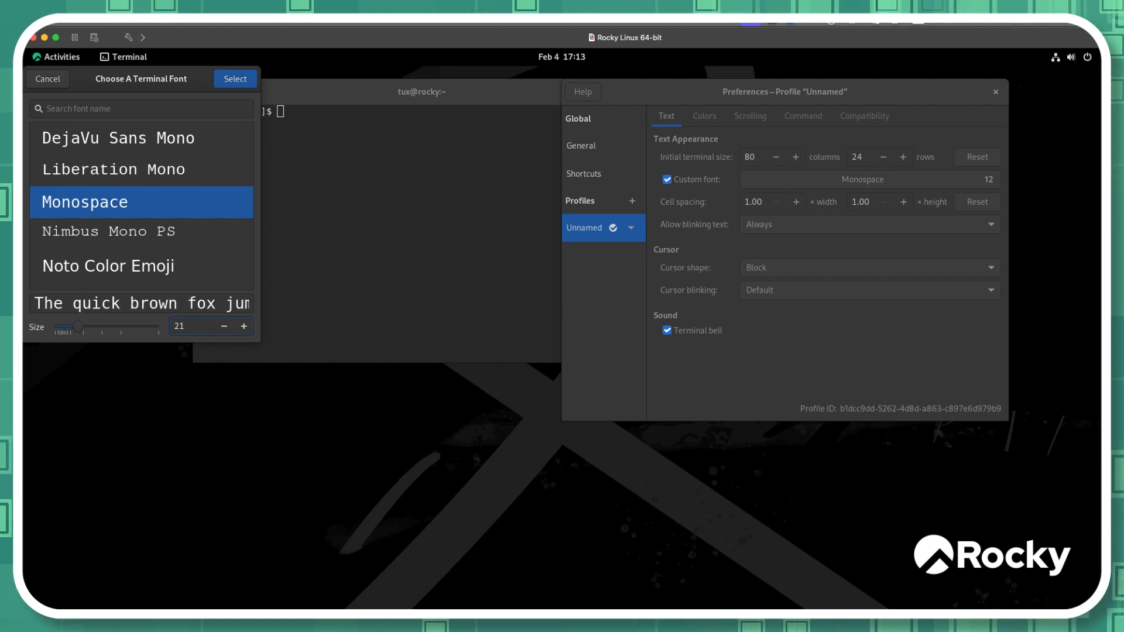
pyautogui.press('Return')
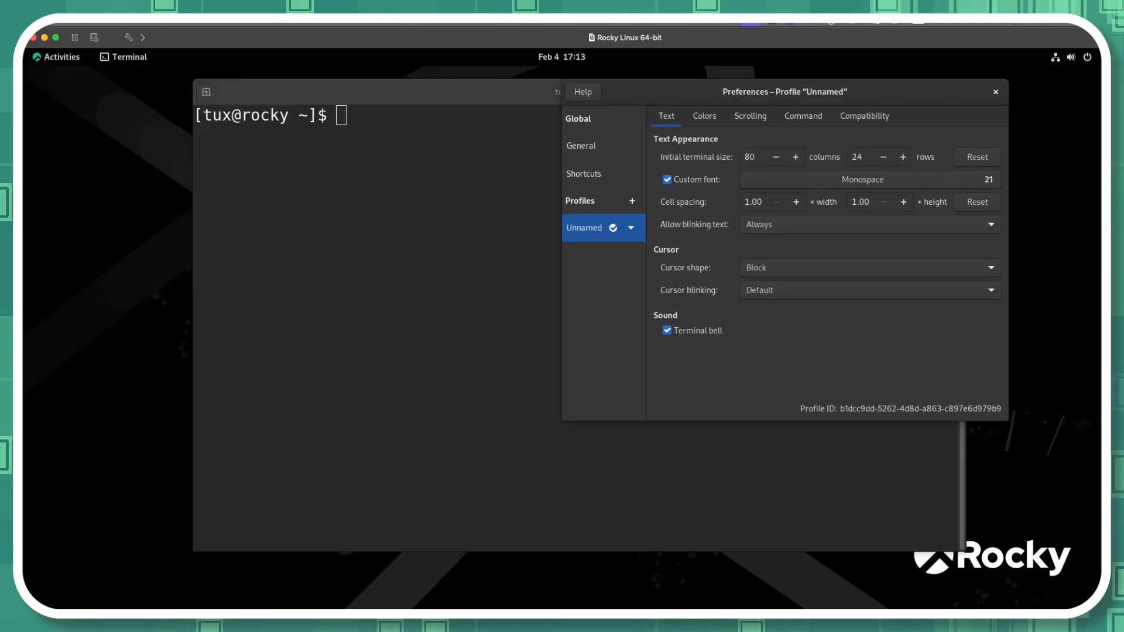
pyautogui.press('Escape')
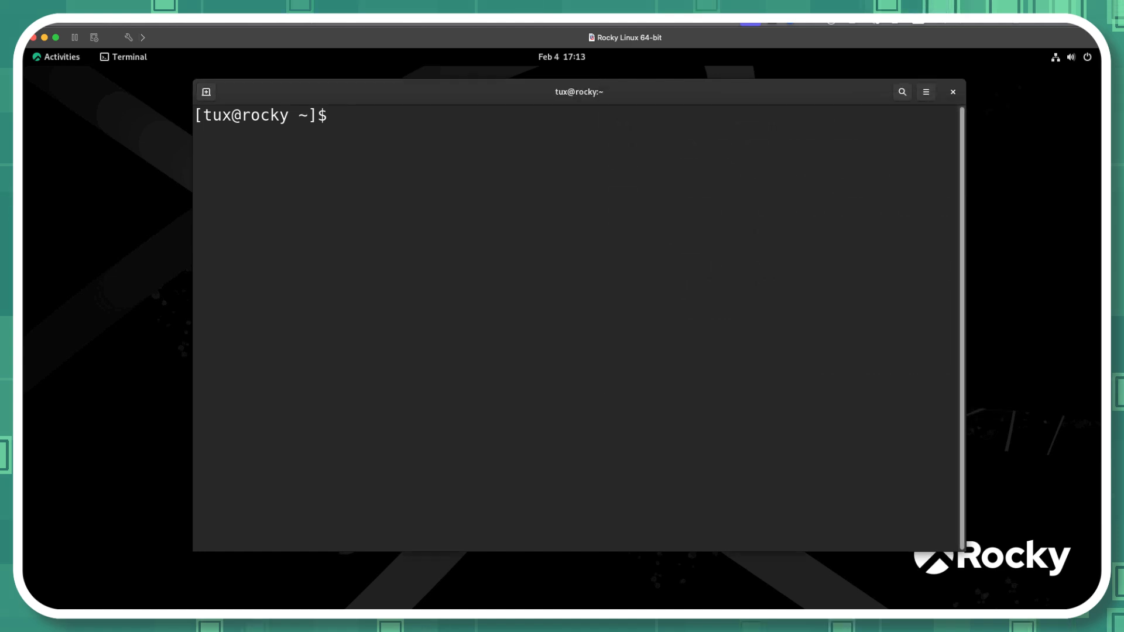
# Step: Run hostnamectl in the terminal to view the host and operating system details
pyautogui.write('ho')
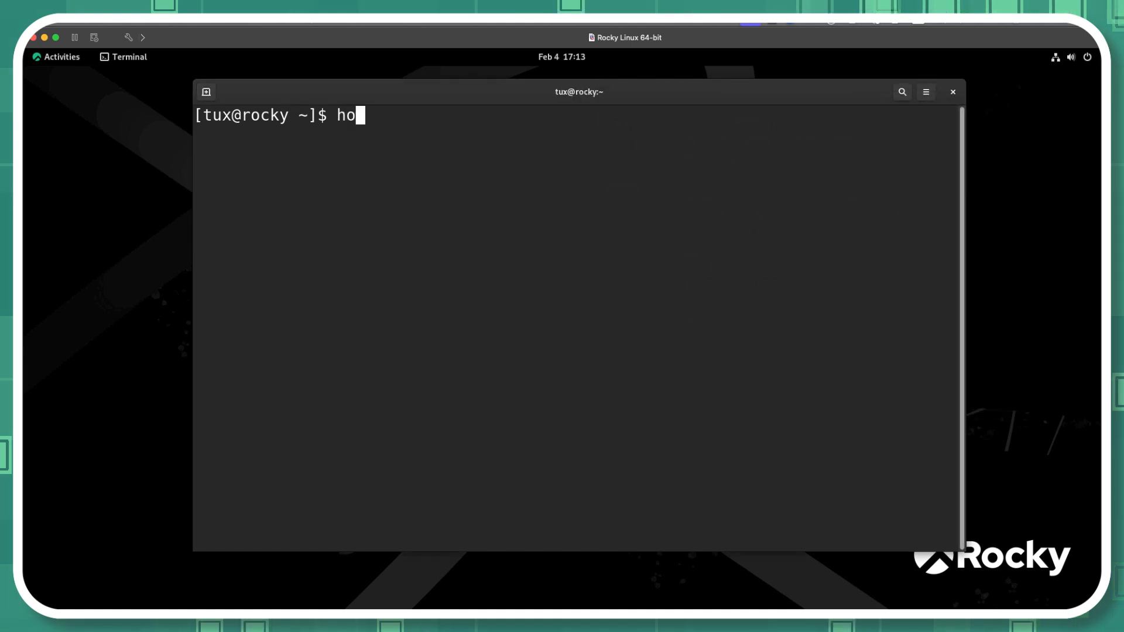
pyautogui.write('stan')
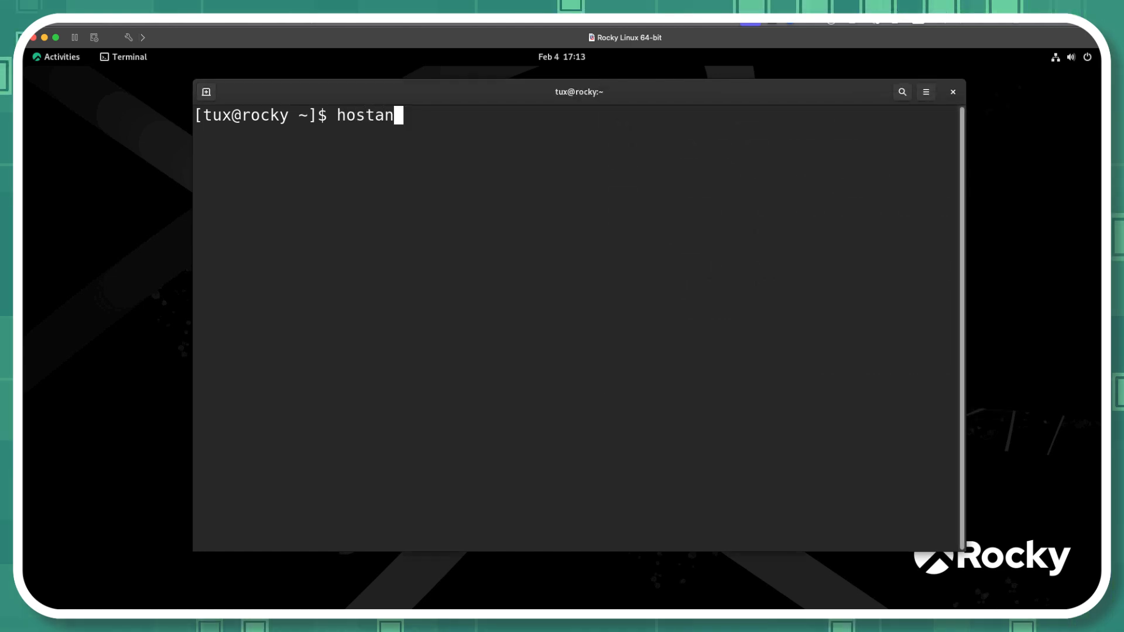
pyautogui.press('BackSpace')
pyautogui.press('BackSpace')
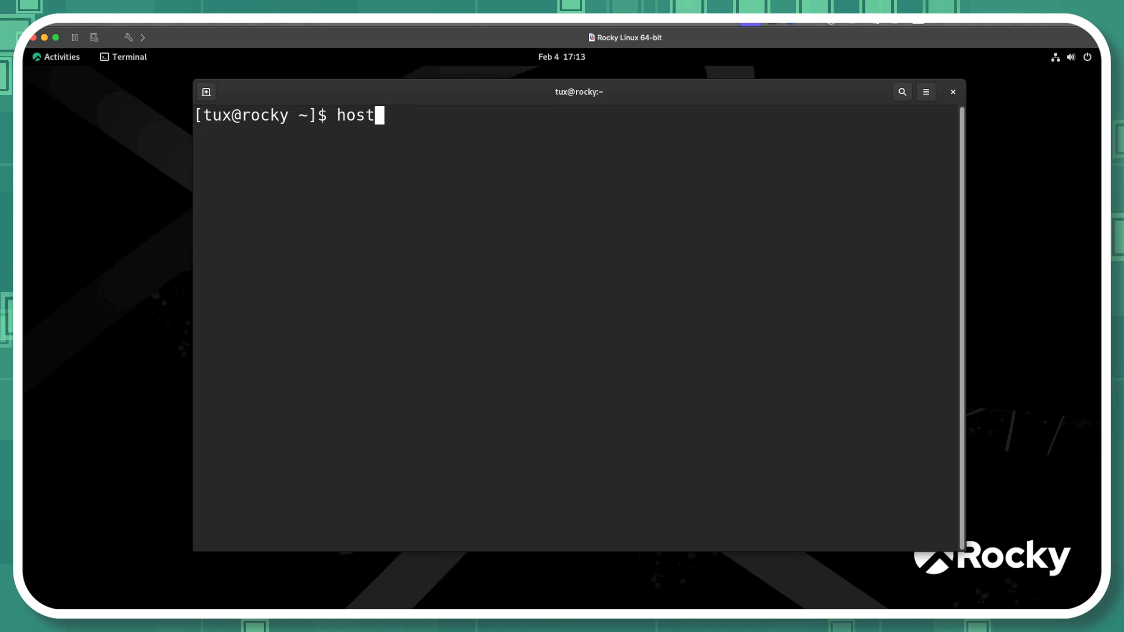
pyautogui.write('namectl')
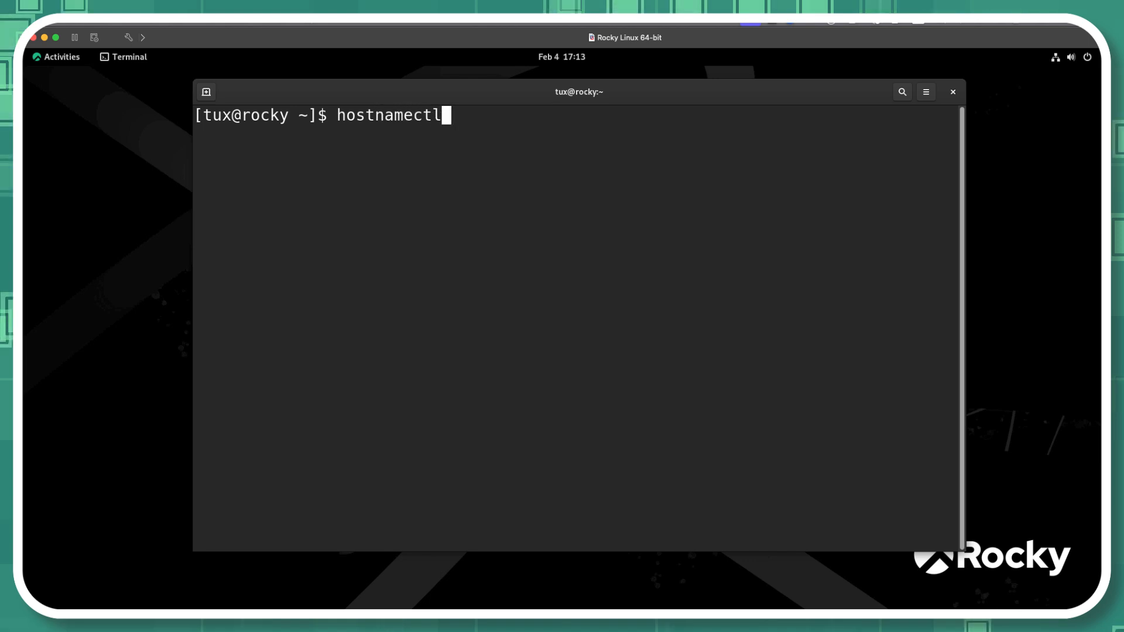
pyautogui.press('Return')
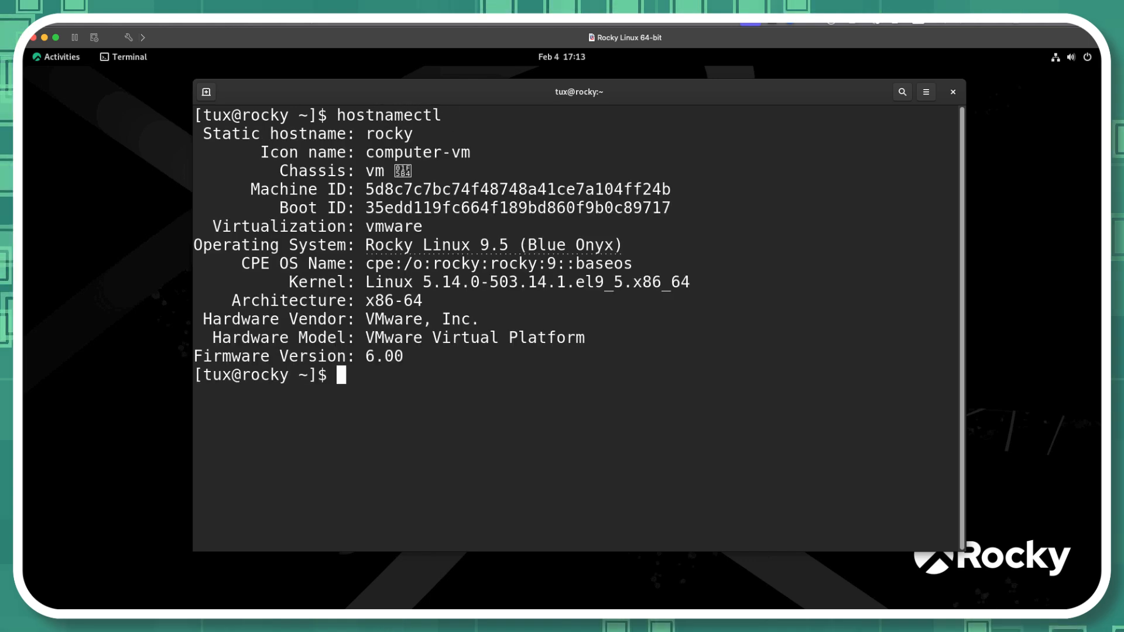